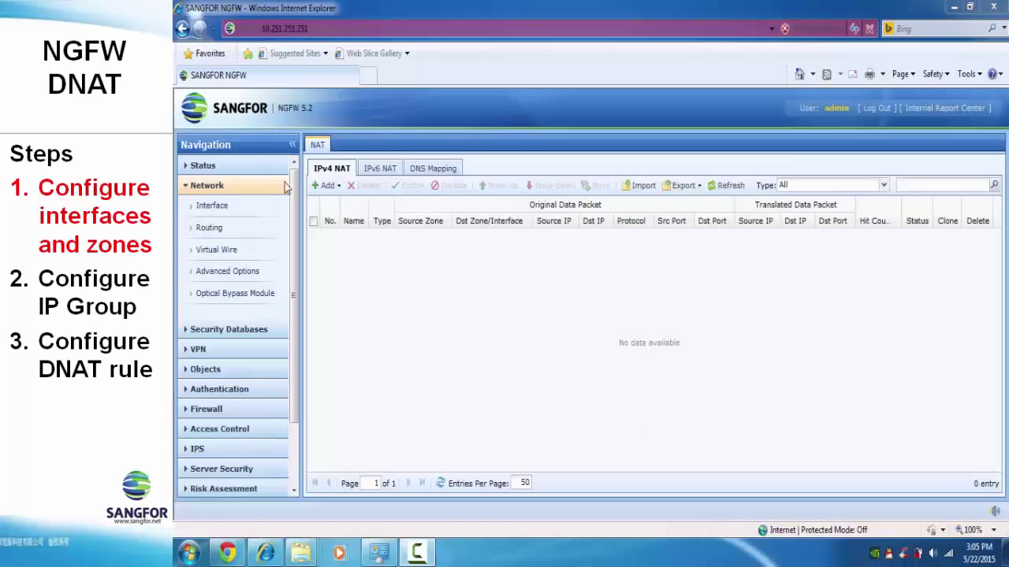
- Open the physical interface eth1 for editing and set its type to Route (layer 3)
{"action": "left_click", "coordinate": [213, 206]}
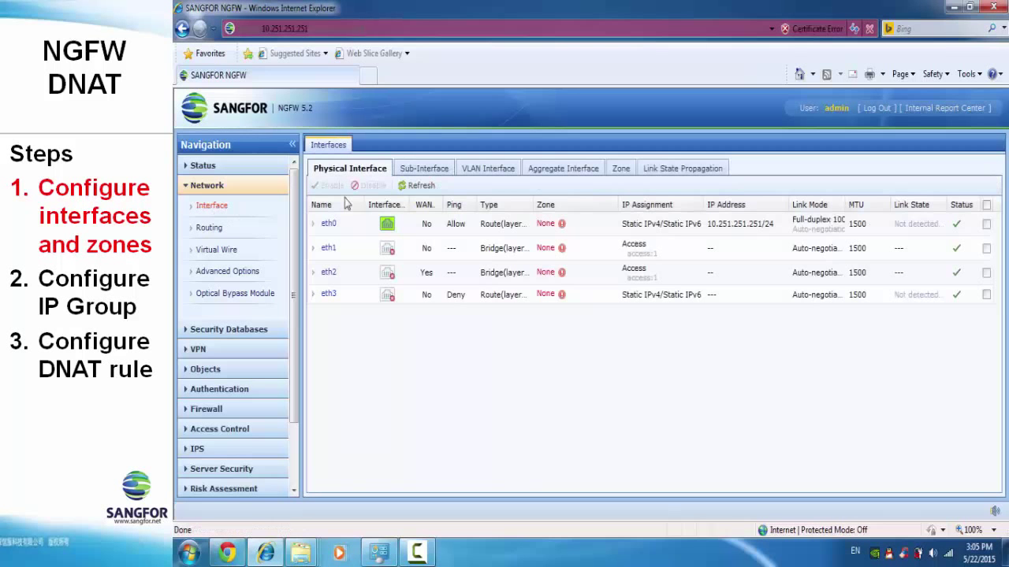
{"action": "left_click", "coordinate": [324, 252]}
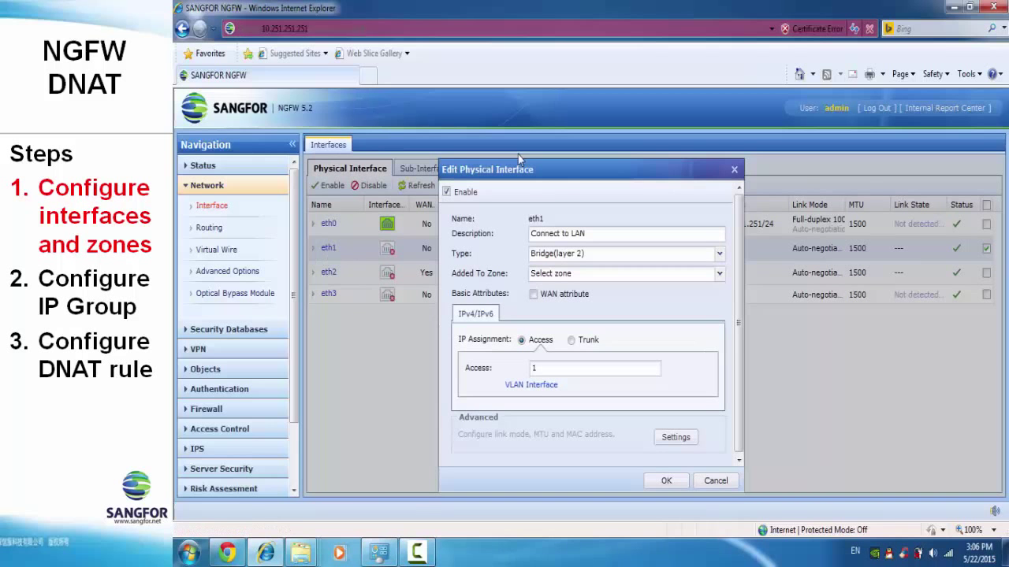
{"action": "left_click", "coordinate": [564, 256]}
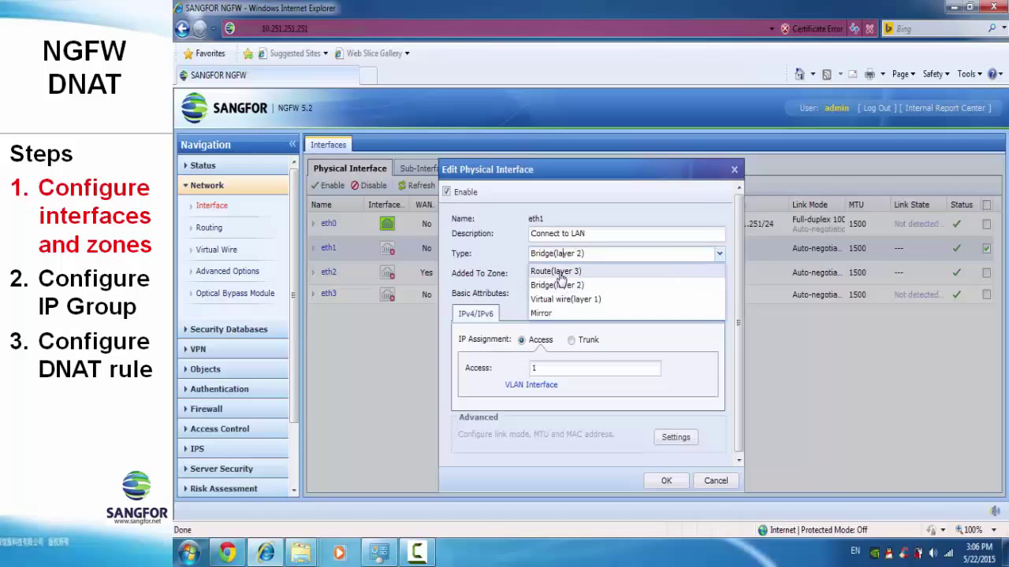
{"action": "left_click", "coordinate": [560, 272]}
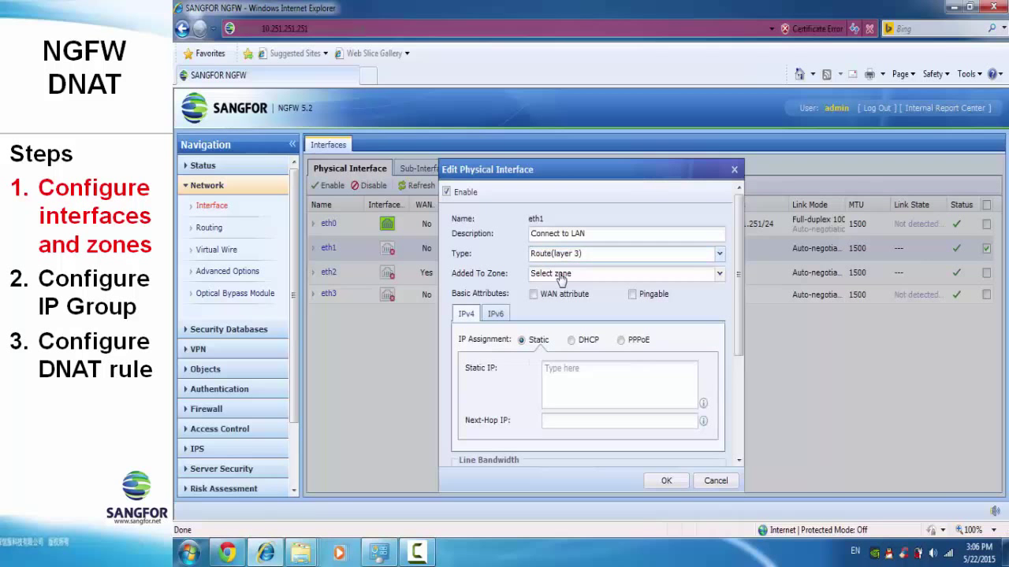
- Create a new zone named InZone from the eth1 settings and assign the interface to it
{"action": "left_click", "coordinate": [561, 276]}
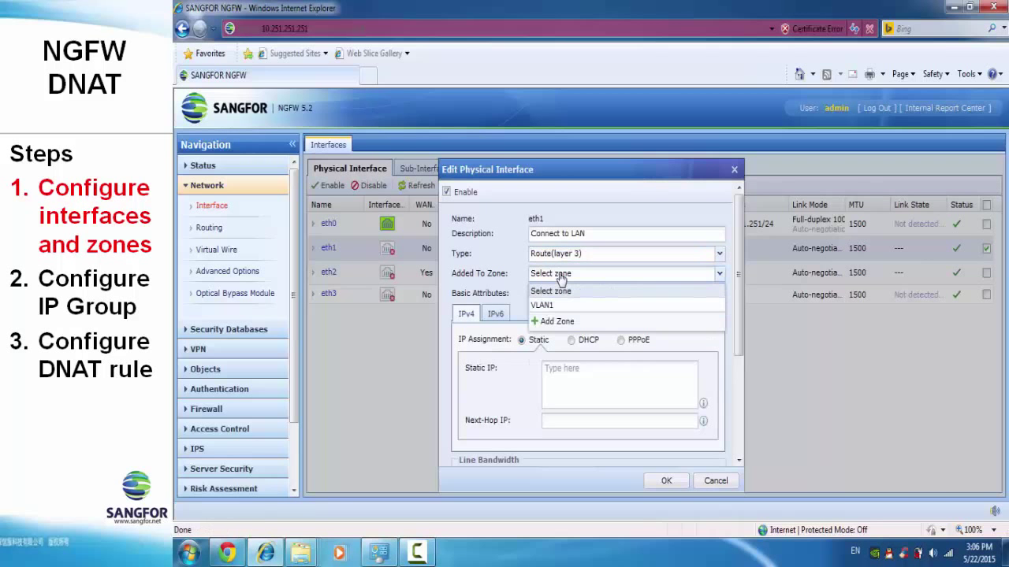
{"action": "left_click", "coordinate": [558, 322]}
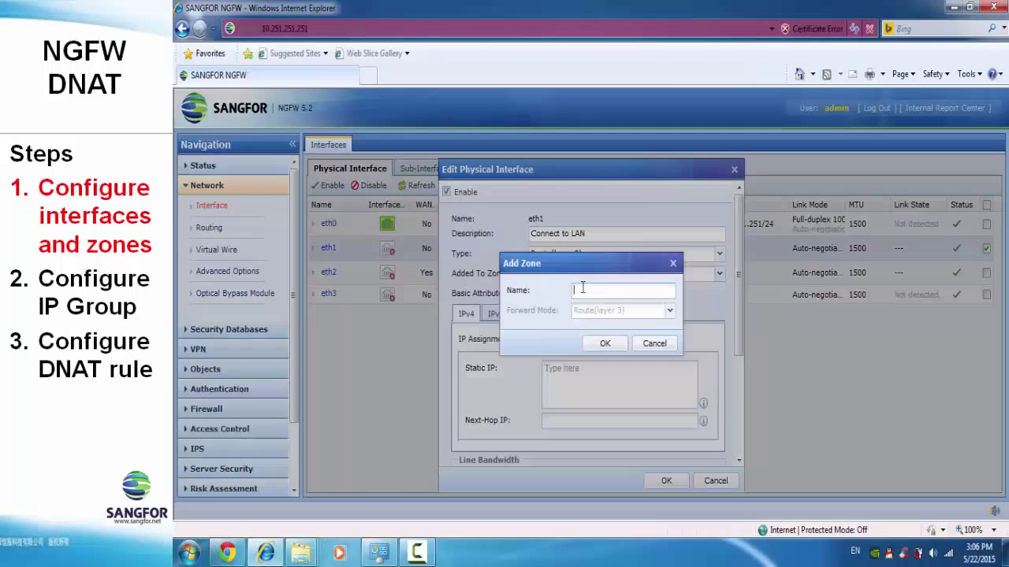
{"action": "type", "text": "InZone"}
{"action": "left_click", "coordinate": [604, 347]}
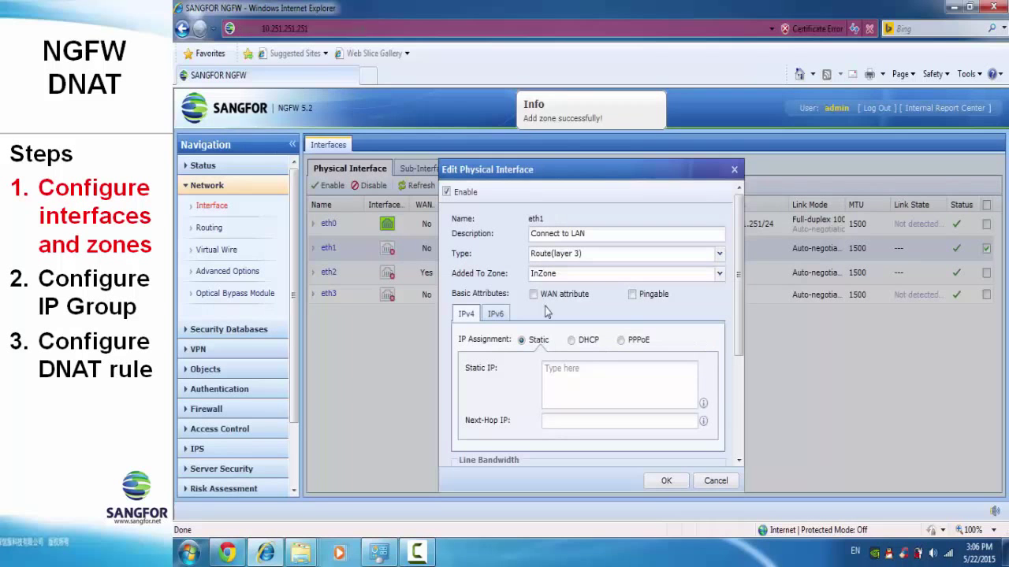
- Make eth1 pingable, give it the static IPv4 address 192.168.1.1/255.255.255.0, and save the interface
{"action": "left_click", "coordinate": [632, 294]}
{"action": "left_click", "coordinate": [563, 371]}
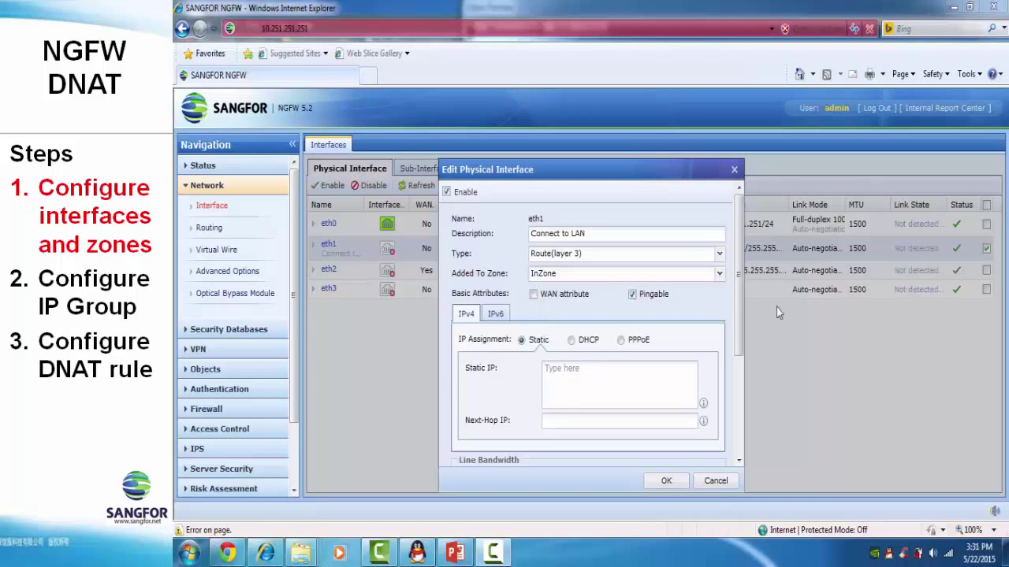
{"action": "left_click", "coordinate": [623, 380]}
{"action": "type", "text": "19"}
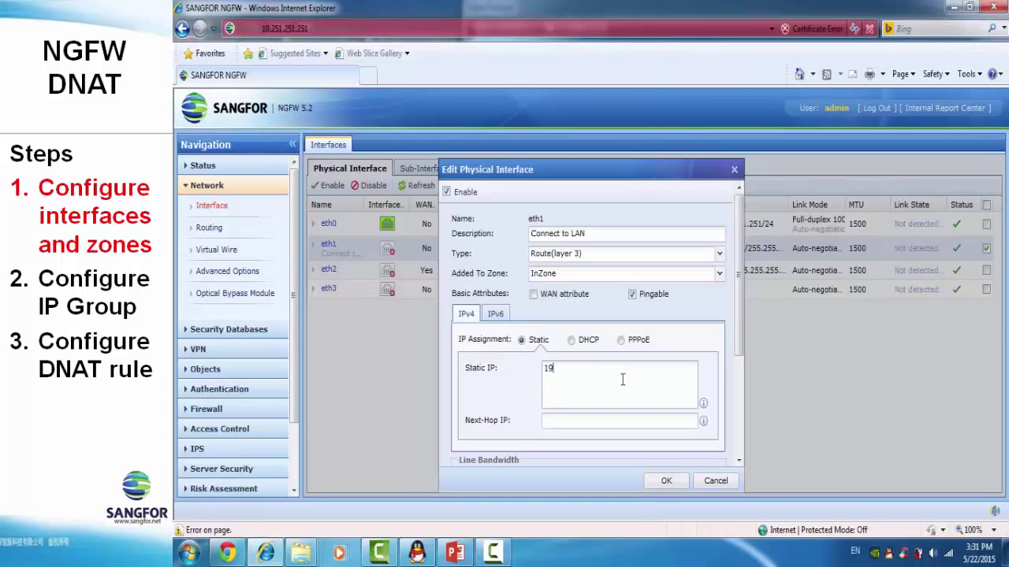
{"action": "type", "text": "2.168.1.1"}
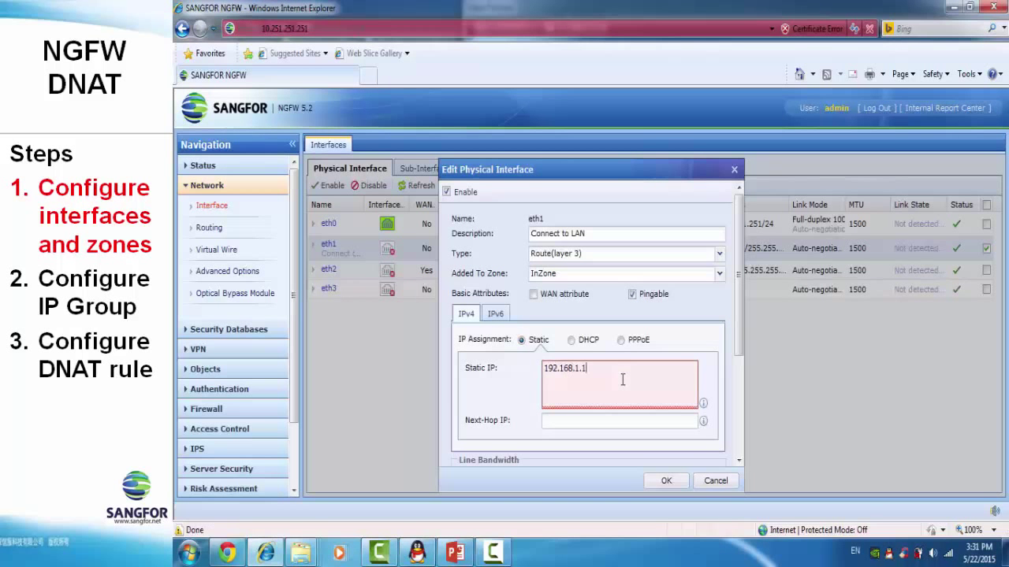
{"action": "type", "text": "/255.255.25"}
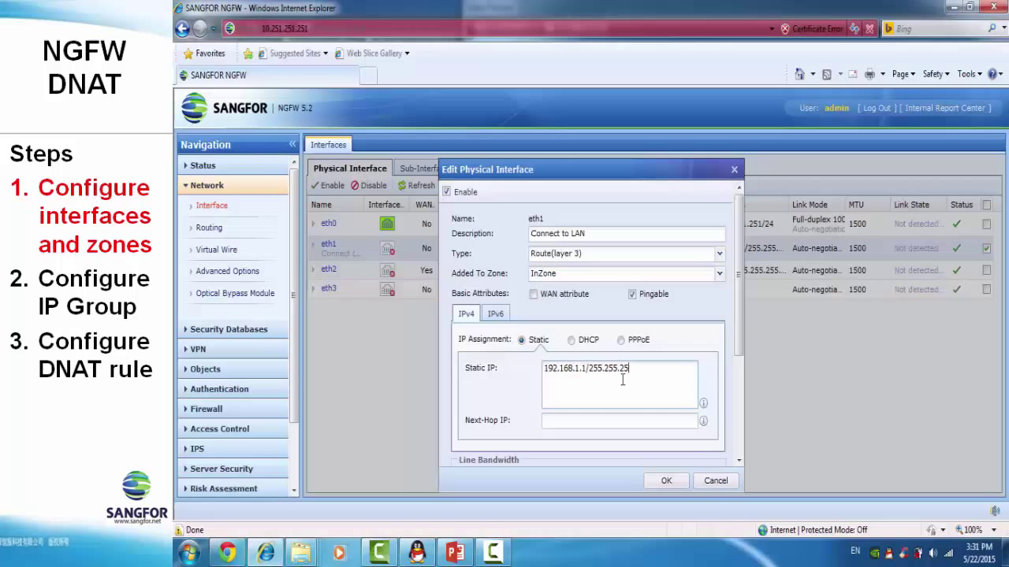
{"action": "type", "text": "5.0"}
{"action": "left_click_drag", "start_coordinate": [743, 273], "coordinate": [739, 422]}
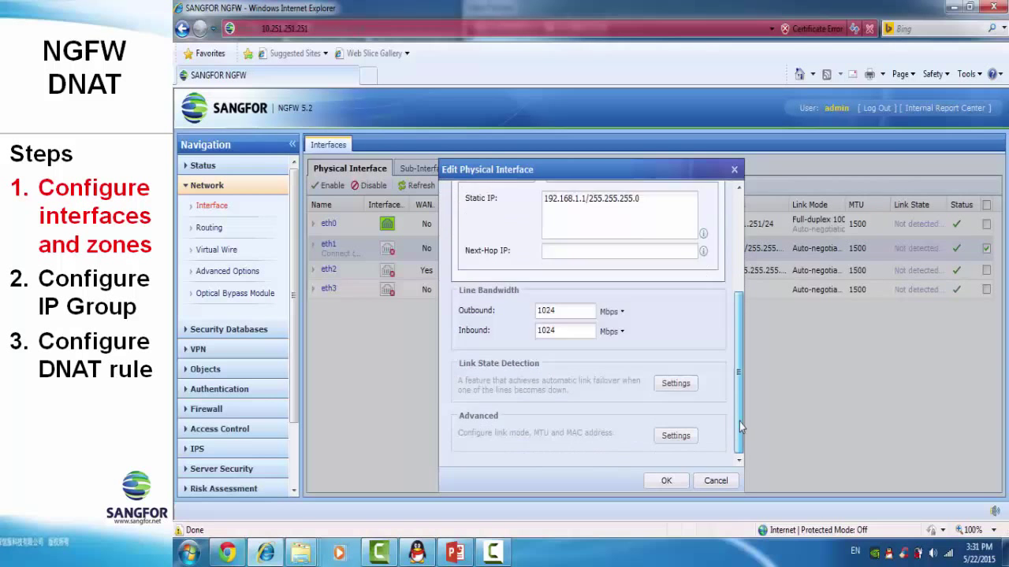
{"action": "left_click", "coordinate": [667, 481]}
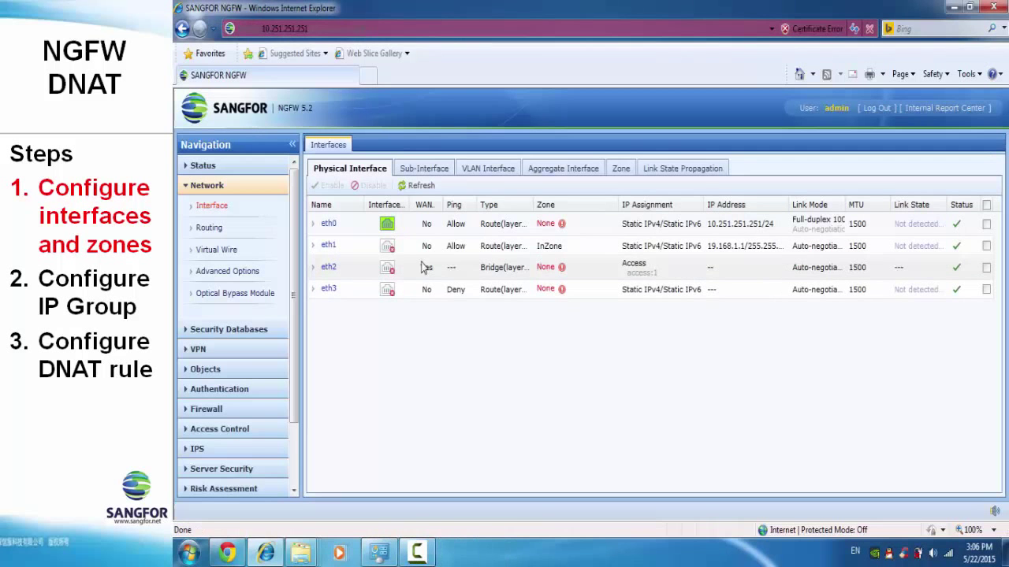
- Edit physical interface eth2, shortening its description to WAN and setting its type to Route (layer 3)
{"action": "left_click", "coordinate": [327, 269]}
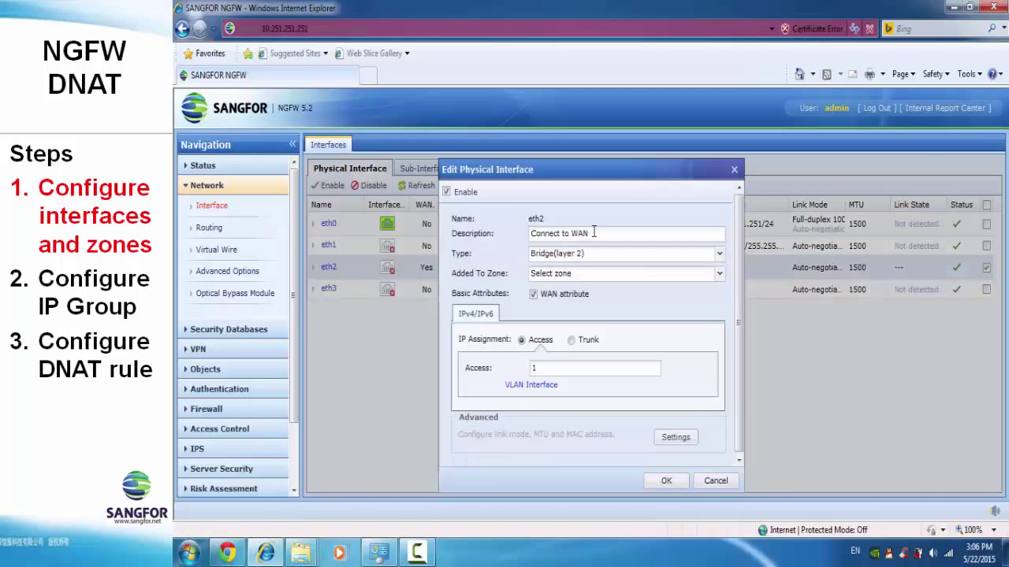
{"action": "left_click_drag", "start_coordinate": [572, 233], "coordinate": [509, 231]}
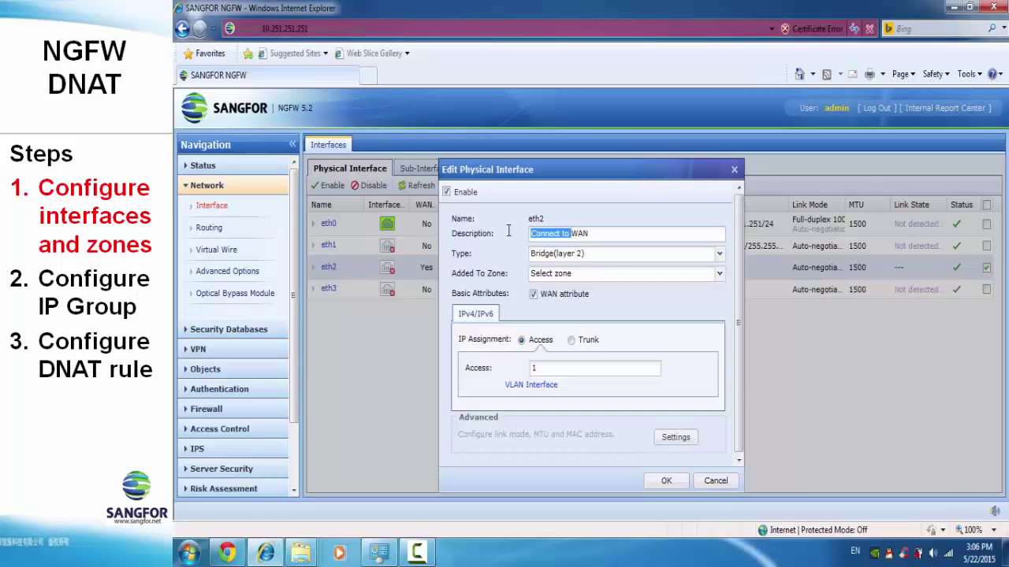
{"action": "key", "text": "BackSpace"}
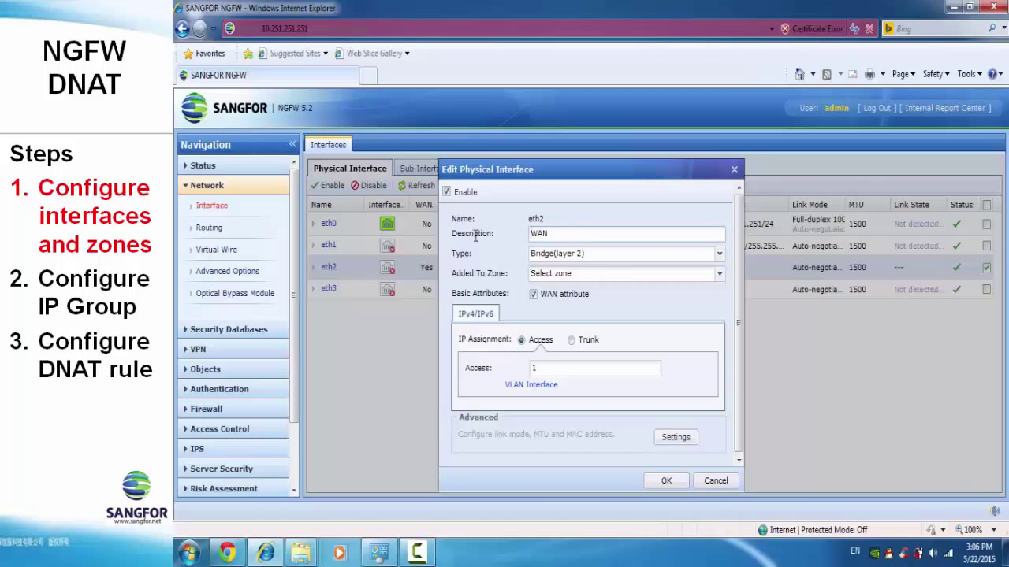
{"action": "left_click", "coordinate": [584, 254]}
{"action": "left_click", "coordinate": [584, 271]}
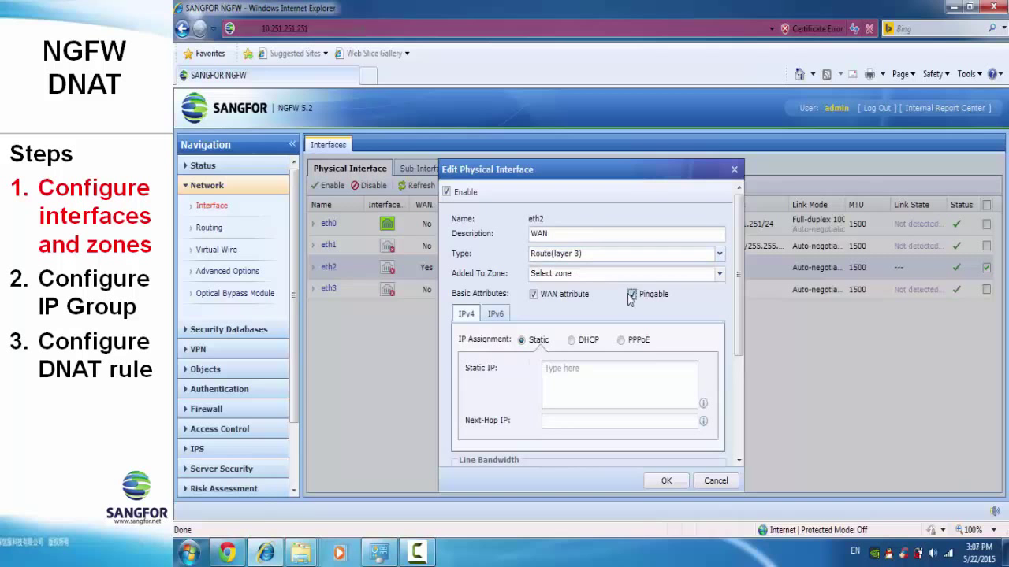
- Make eth2 pingable and add it to a new zone named OutZone
{"action": "left_click", "coordinate": [631, 293]}
{"action": "left_click", "coordinate": [606, 275]}
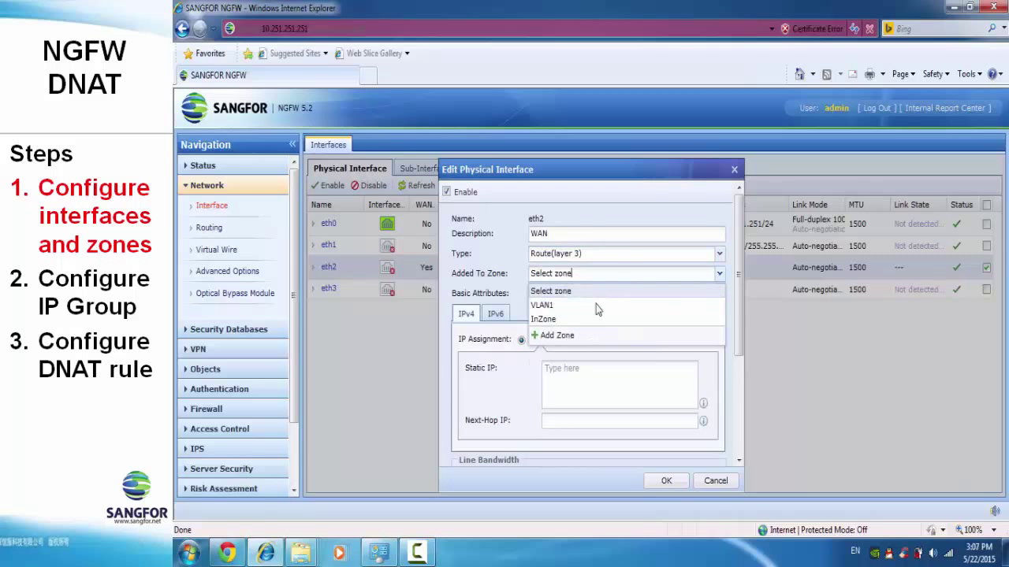
{"action": "left_click", "coordinate": [569, 344]}
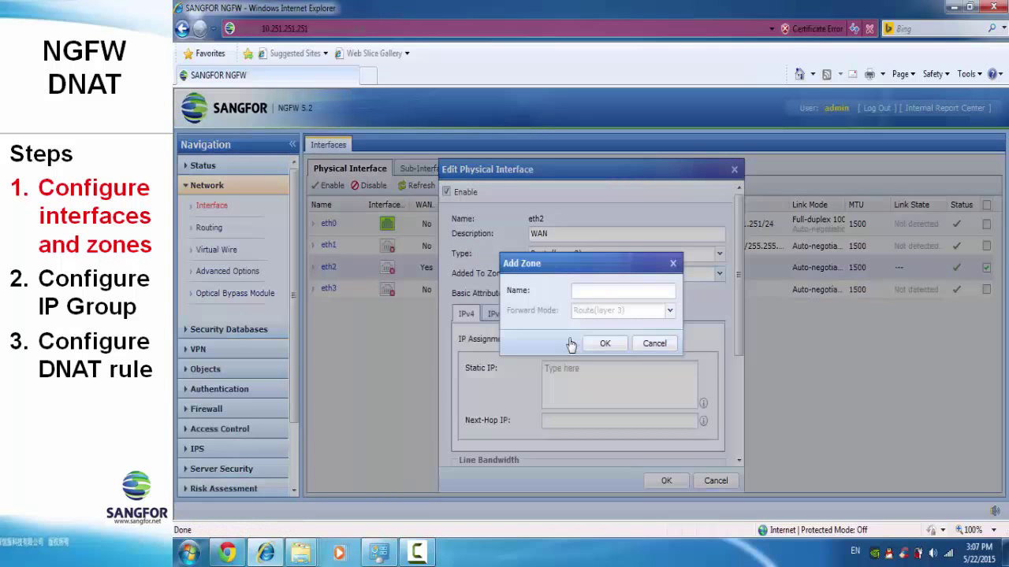
{"action": "left_click", "coordinate": [587, 289]}
{"action": "type", "text": "OutZone"}
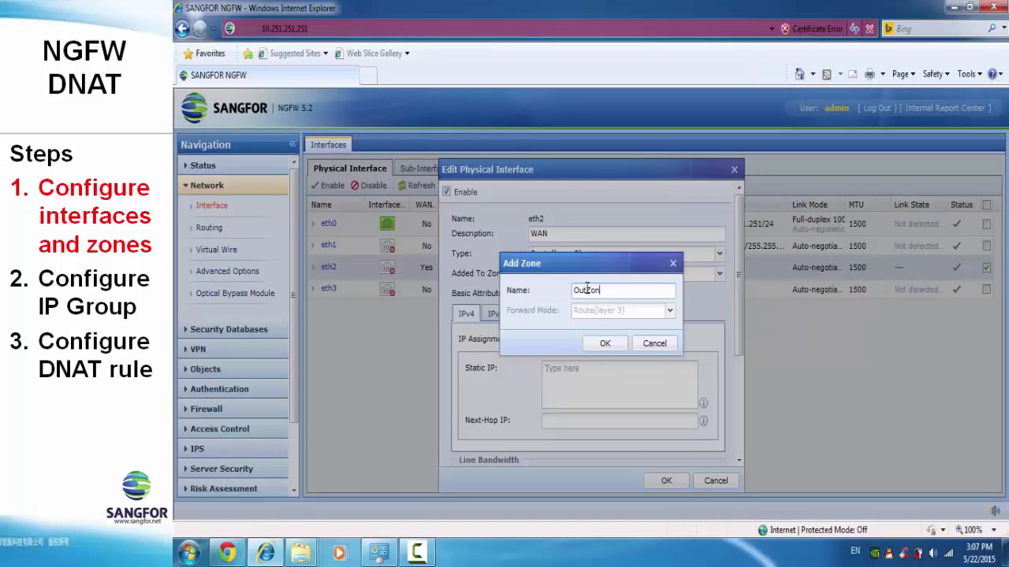
{"action": "left_click", "coordinate": [605, 344]}
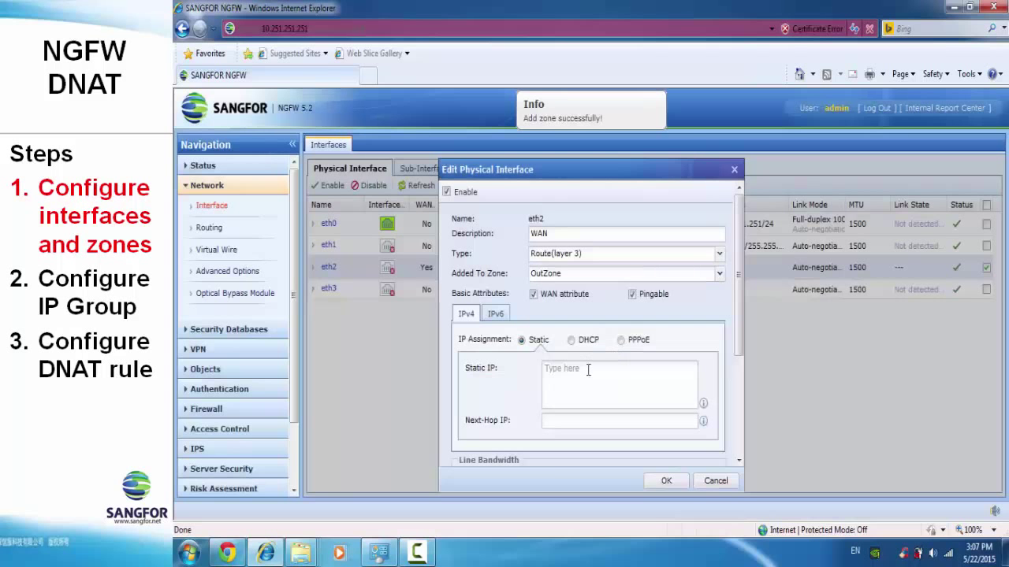
- Set eth2's static IP to 2.2.2.2/255.255.255.248 with next-hop IP 2.2.2.1, and save the interface
{"action": "left_click", "coordinate": [587, 364]}
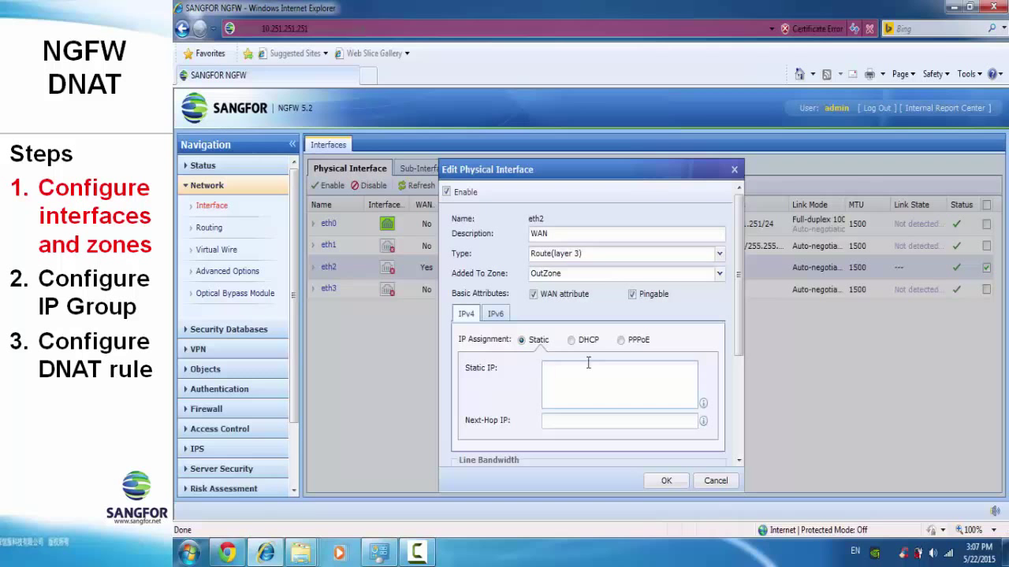
{"action": "type", "text": "2.2.2.2"}
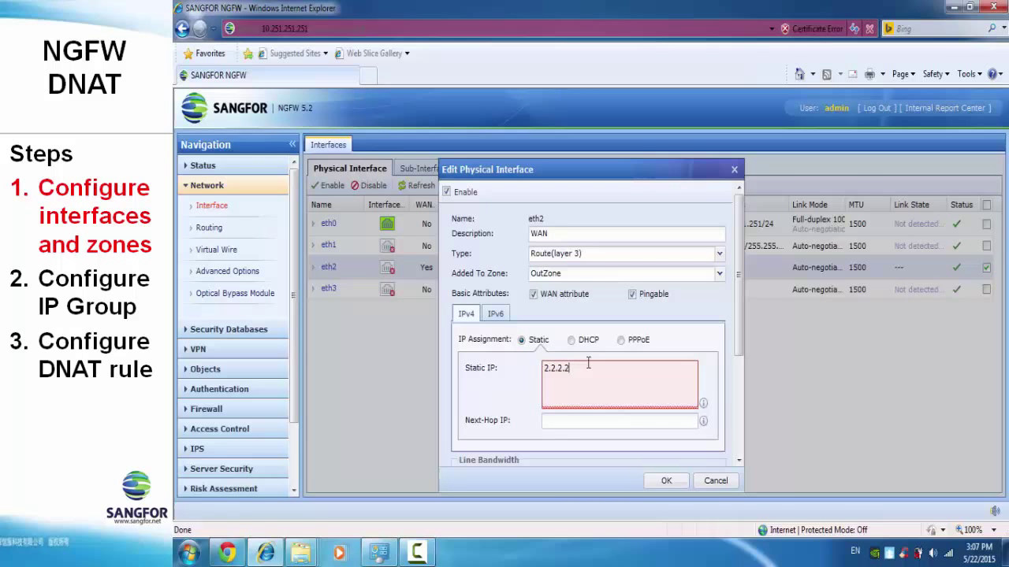
{"action": "type", "text": "/255.255."}
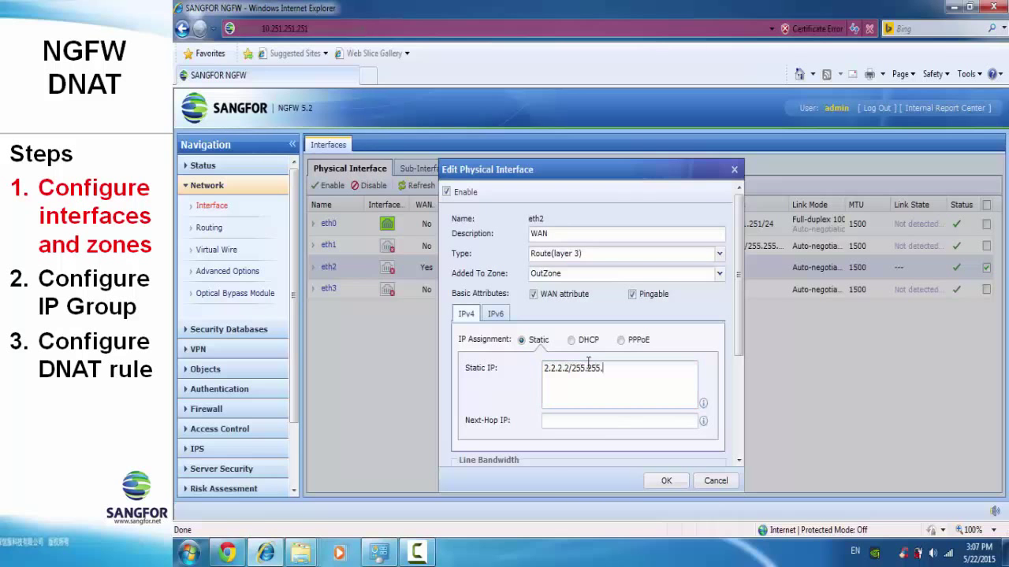
{"action": "type", "text": "255.248"}
{"action": "left_click_drag", "start_coordinate": [741, 340], "coordinate": [740, 366]}
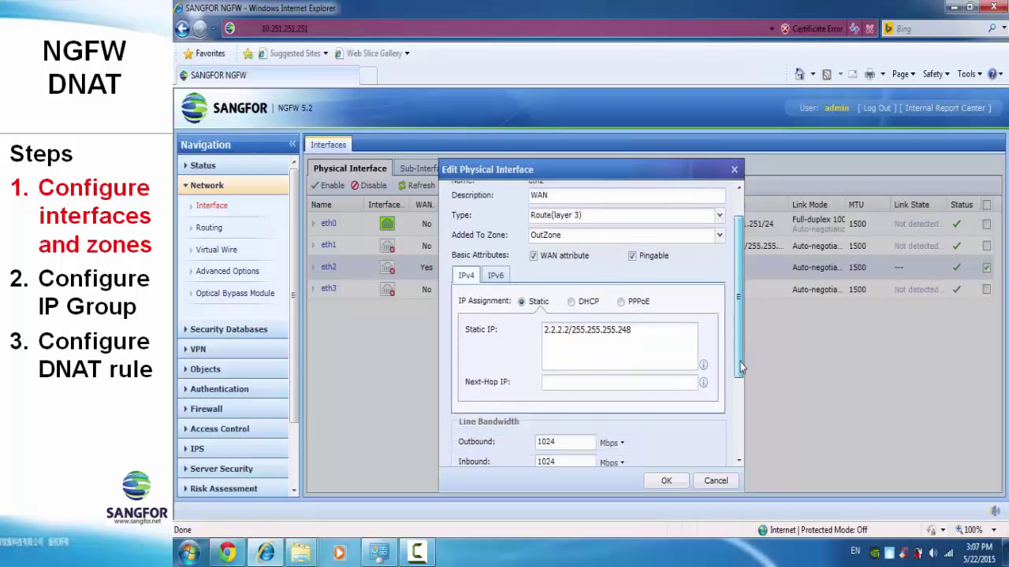
{"action": "left_click", "coordinate": [642, 382]}
{"action": "type", "text": "2.2.2.1"}
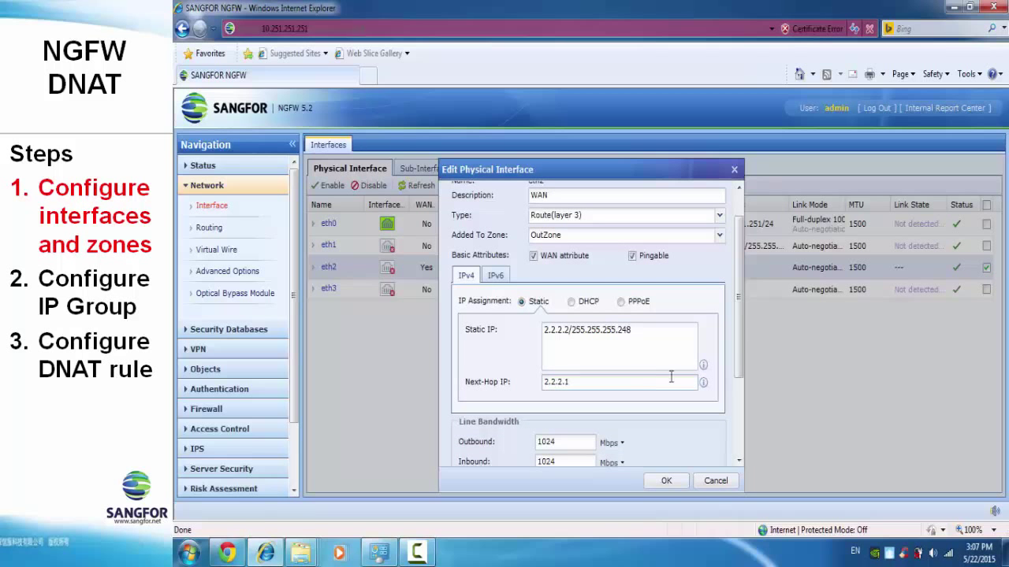
{"action": "left_click_drag", "start_coordinate": [741, 353], "coordinate": [745, 424]}
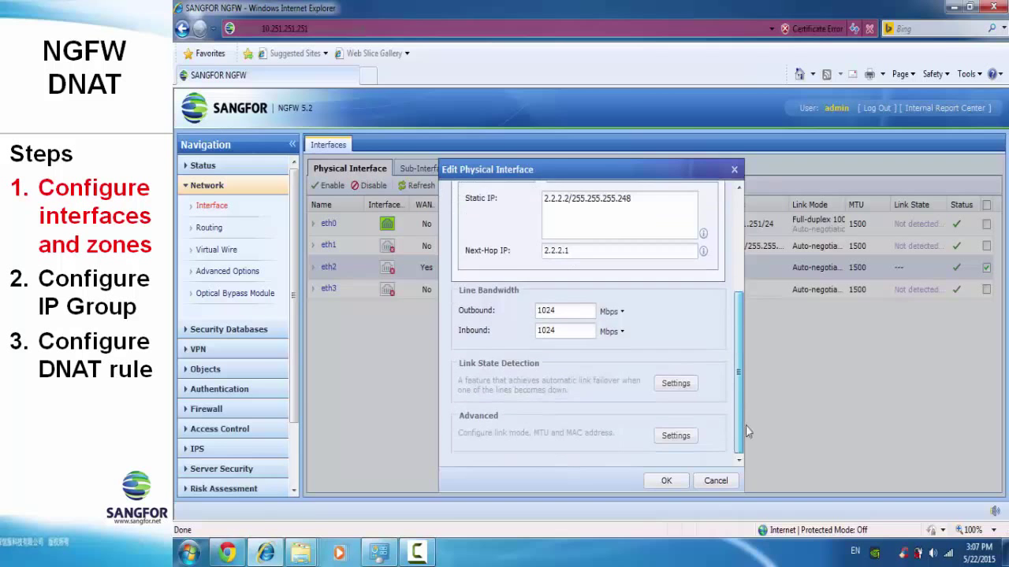
{"action": "left_click", "coordinate": [672, 482]}
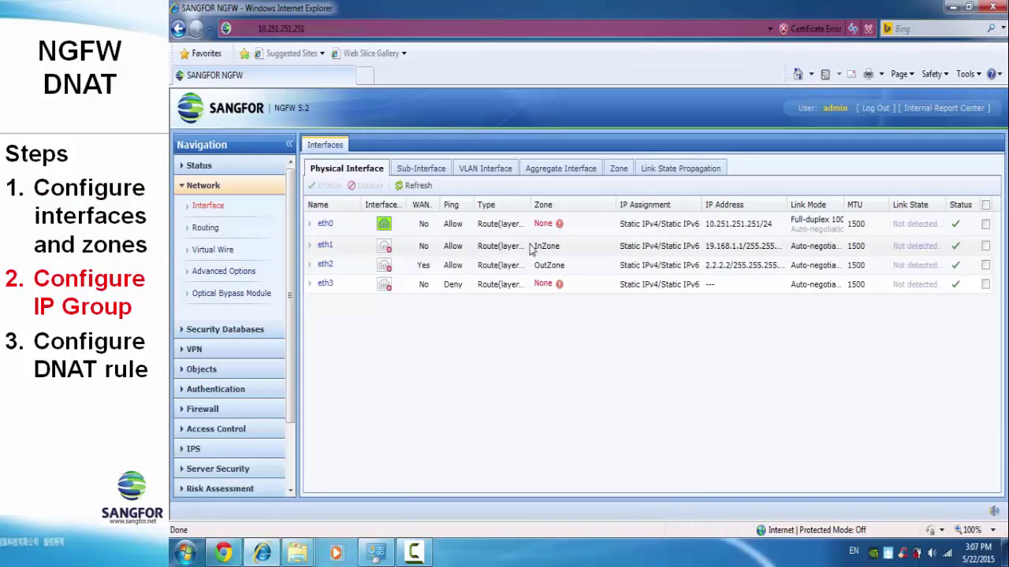
- Add an IPv4 IP group object named Server IP with IP address 172.16.1.3 and save it
{"action": "left_click", "coordinate": [201, 369]}
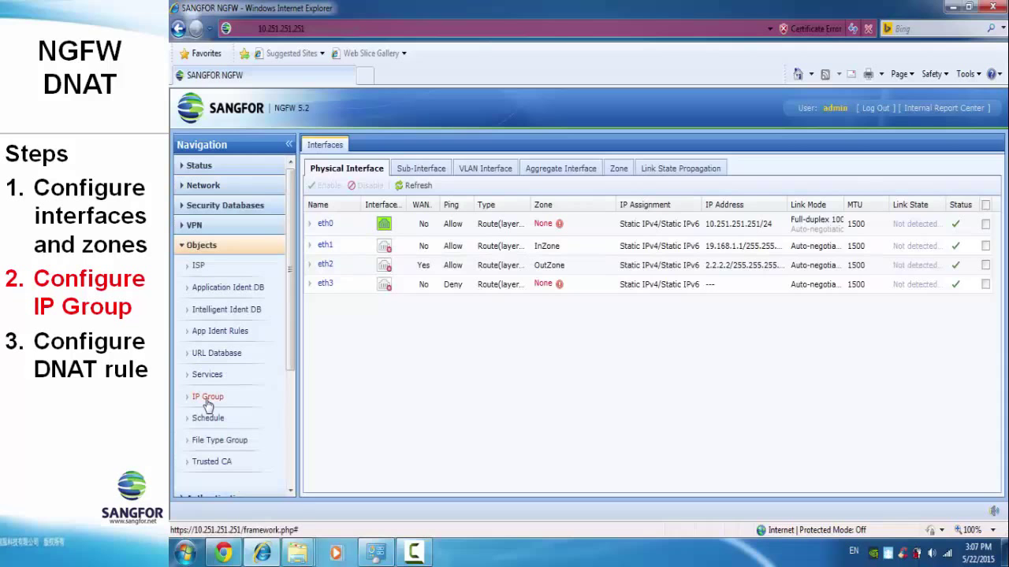
{"action": "left_click", "coordinate": [209, 404]}
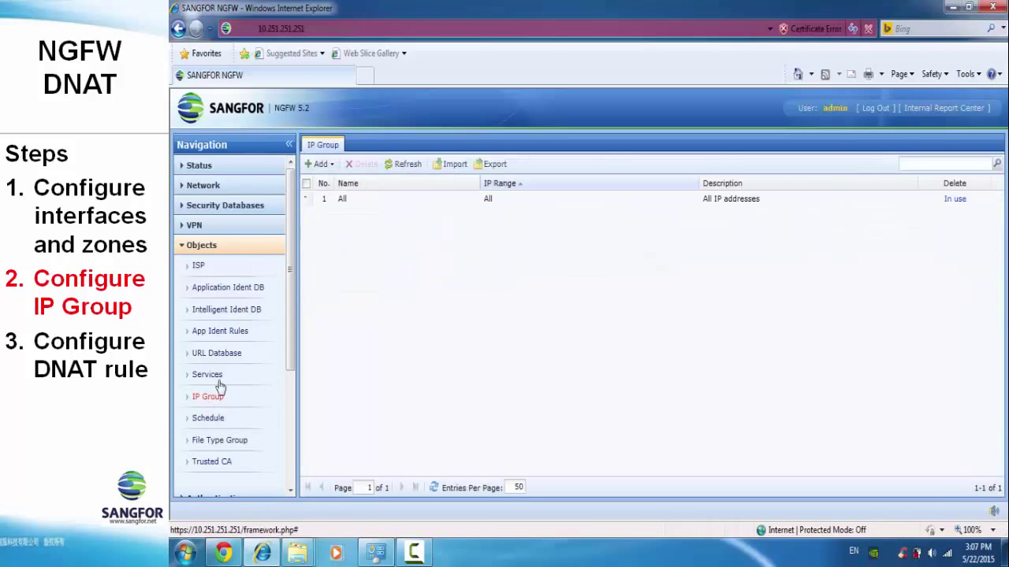
{"action": "left_click", "coordinate": [323, 168]}
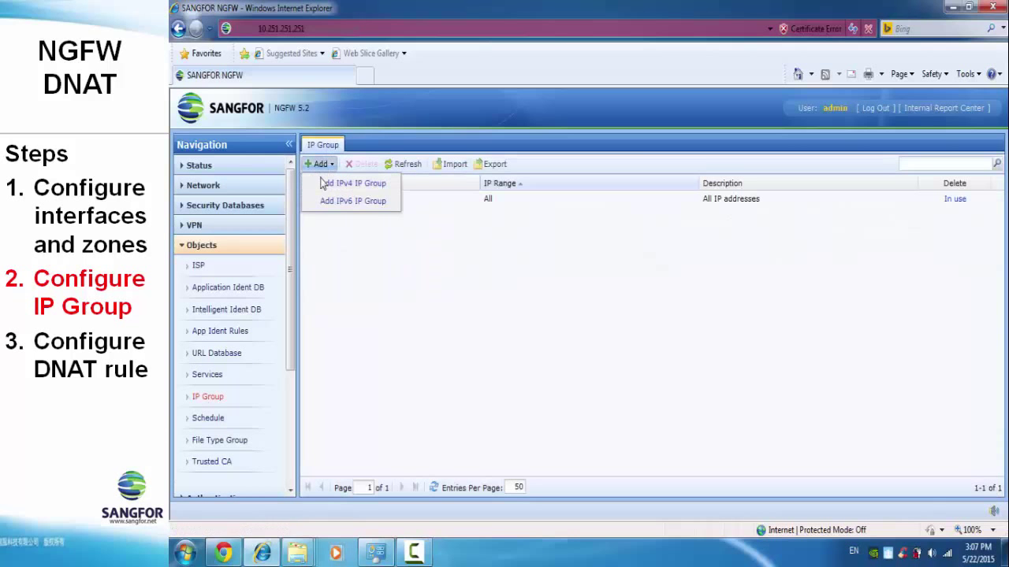
{"action": "left_click", "coordinate": [323, 184]}
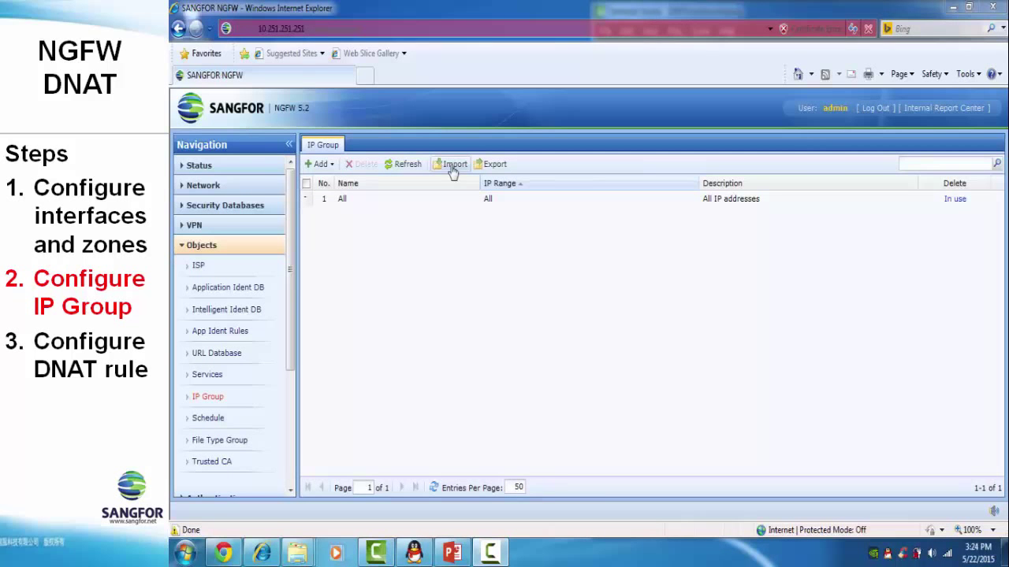
{"action": "left_click", "coordinate": [320, 167]}
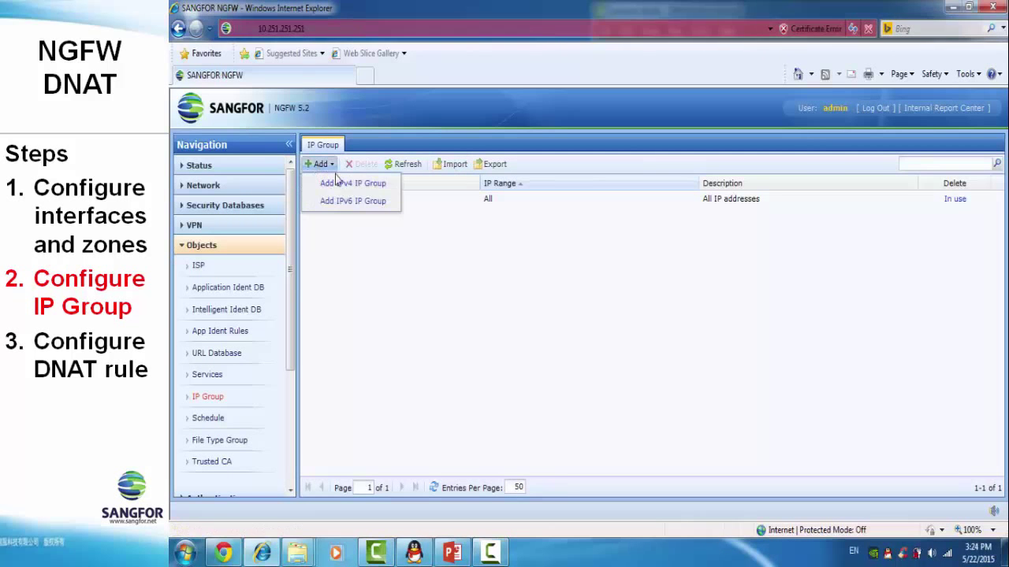
{"action": "left_click", "coordinate": [345, 186]}
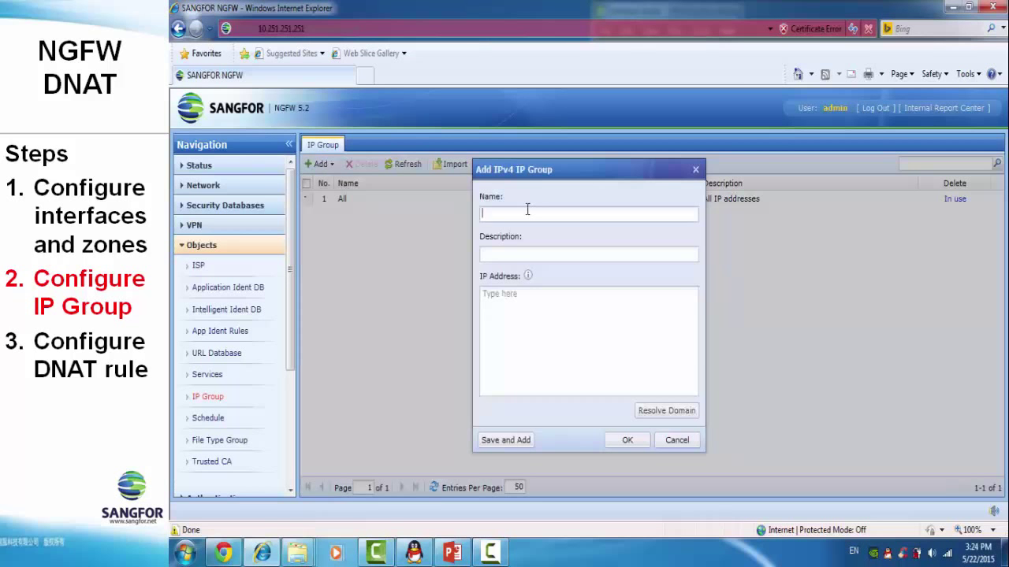
{"action": "type", "text": "Server IP"}
{"action": "left_click", "coordinate": [511, 306]}
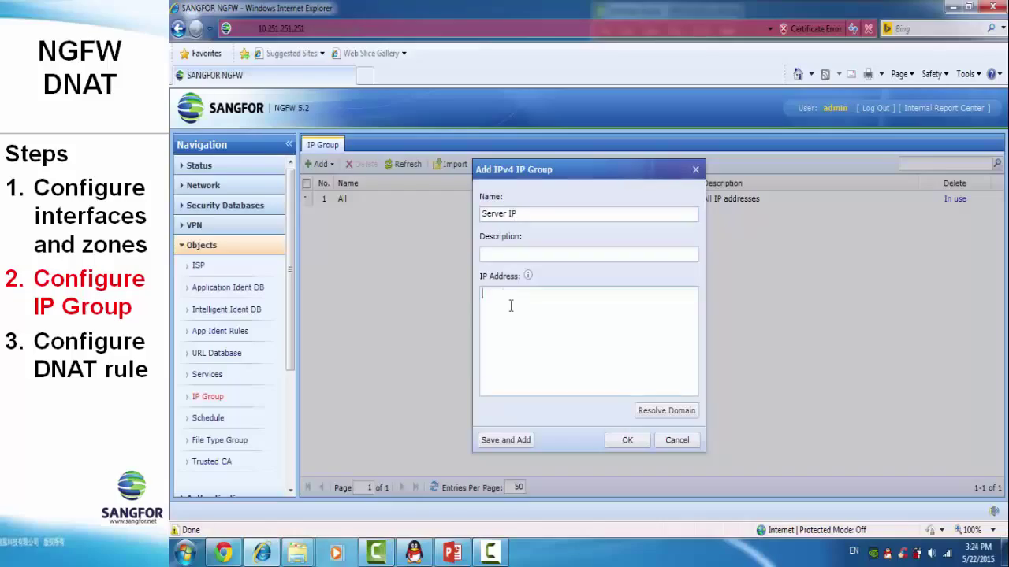
{"action": "type", "text": "172.1"}
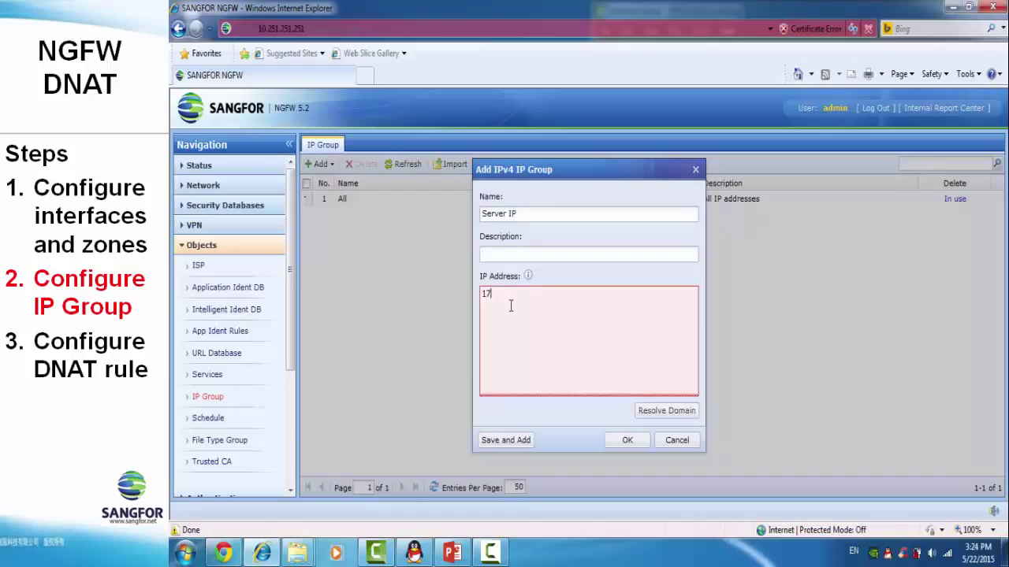
{"action": "type", "text": "6.1.3"}
{"action": "left_click", "coordinate": [623, 443]}
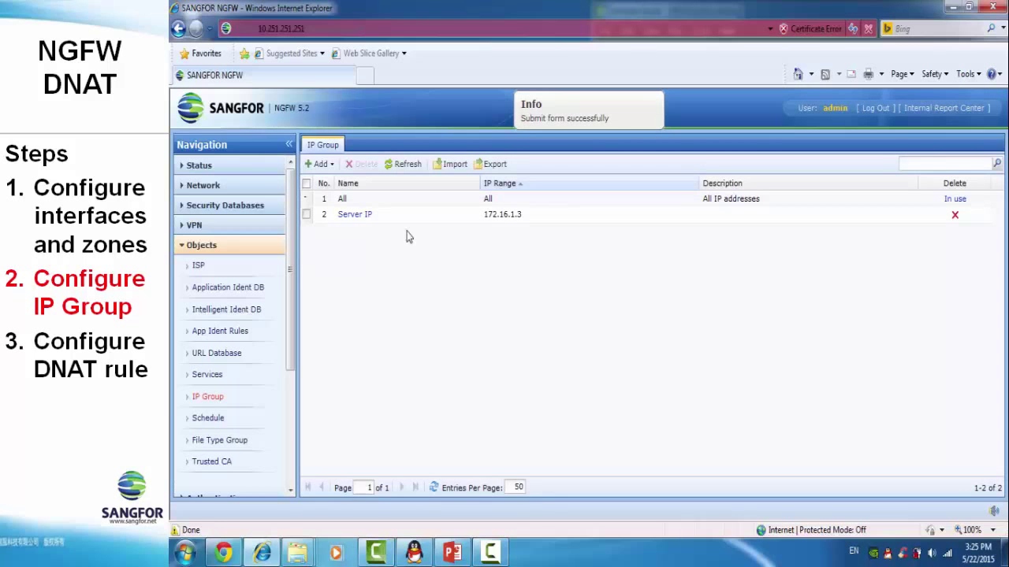
- Add an IPv4 IP group named WAN IP containing the address 2.2.2.2 and save it
{"action": "left_click", "coordinate": [319, 165]}
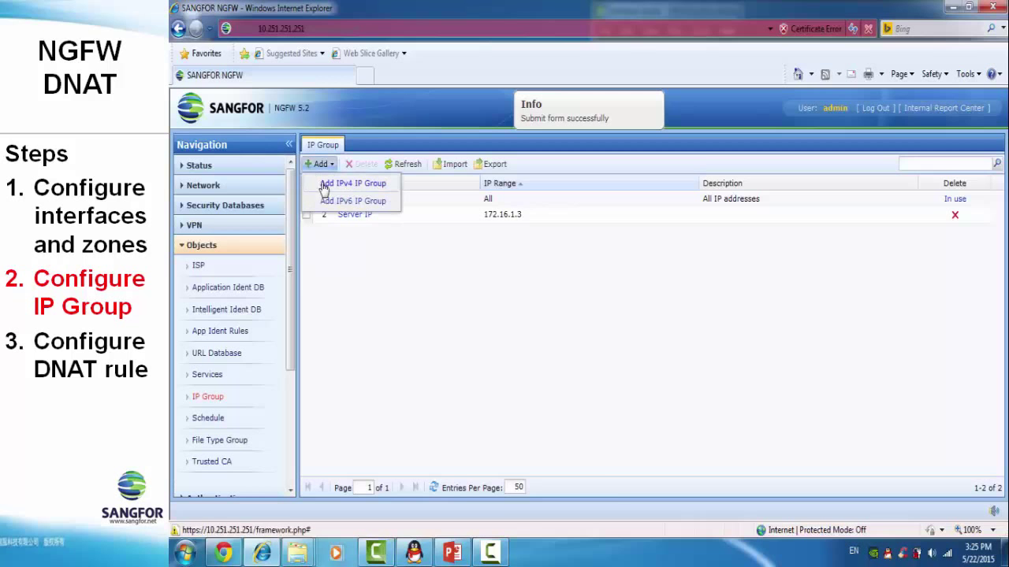
{"action": "left_click", "coordinate": [323, 183]}
{"action": "type", "text": "W"}
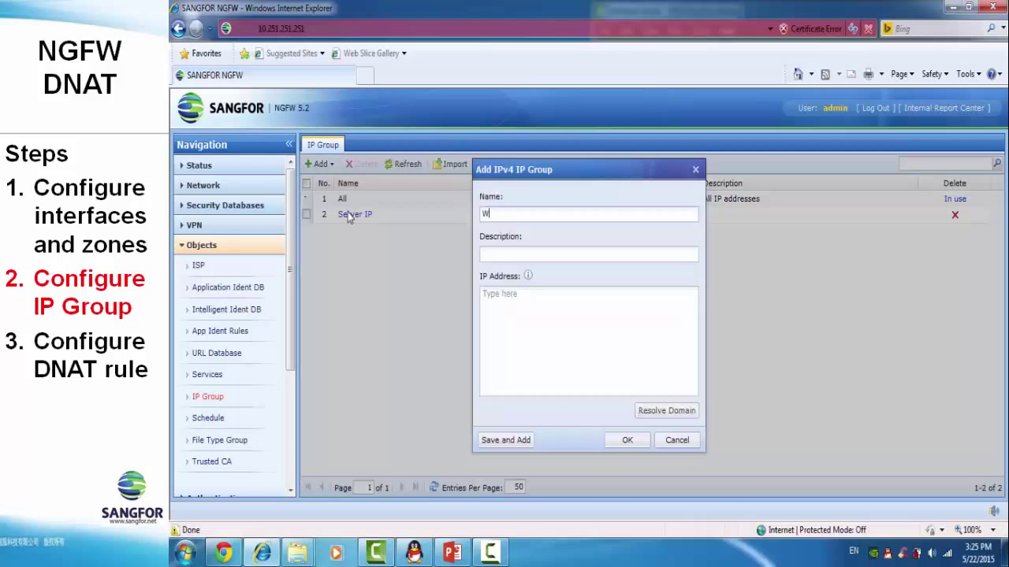
{"action": "type", "text": "AN IP"}
{"action": "left_click", "coordinate": [514, 295]}
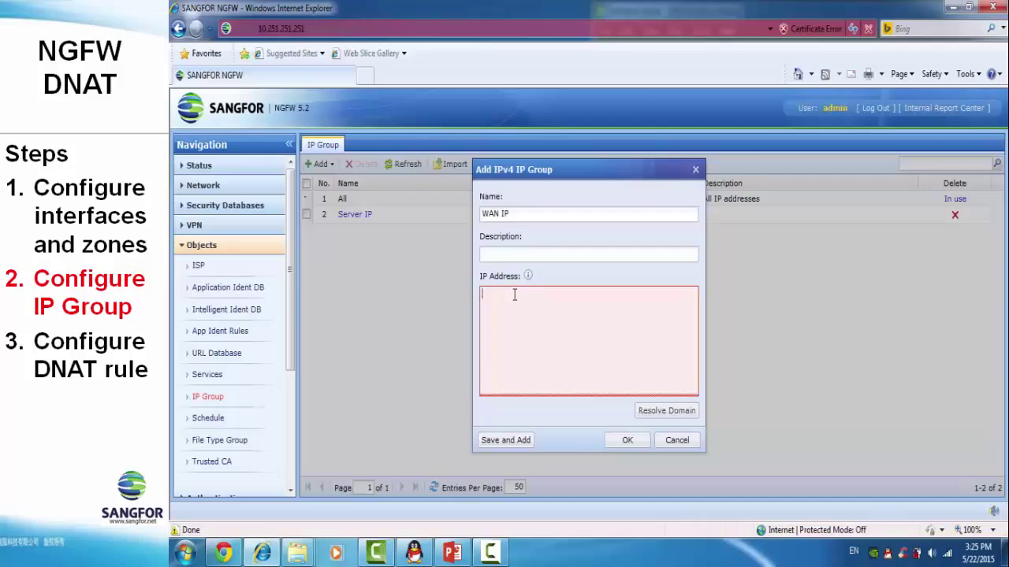
{"action": "type", "text": "2.2.2.2"}
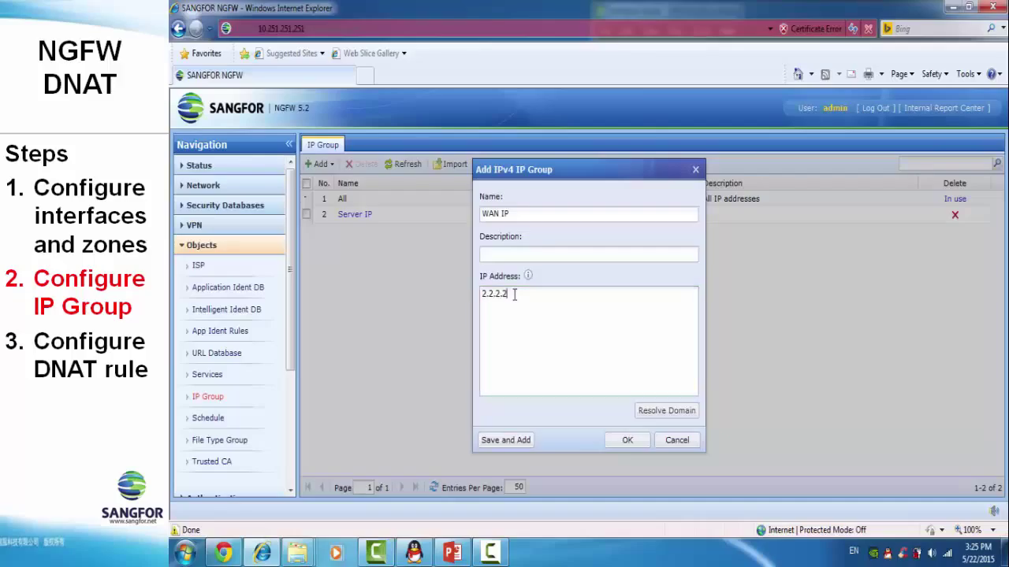
{"action": "left_click", "coordinate": [638, 446]}
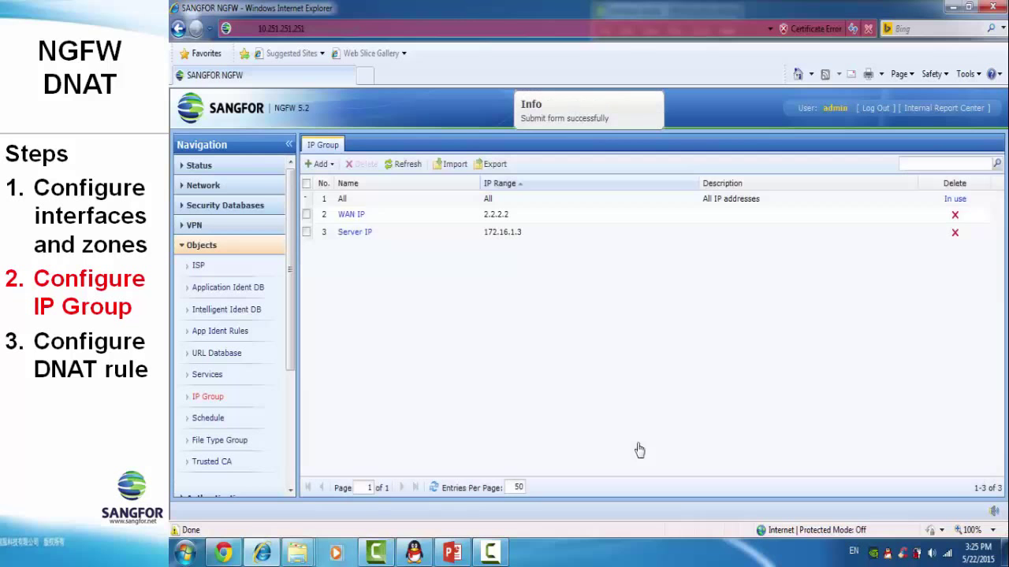
- Add an IPv4 IP group named PC Group containing the address 192.168.1.0 and save it
{"action": "left_click", "coordinate": [320, 166]}
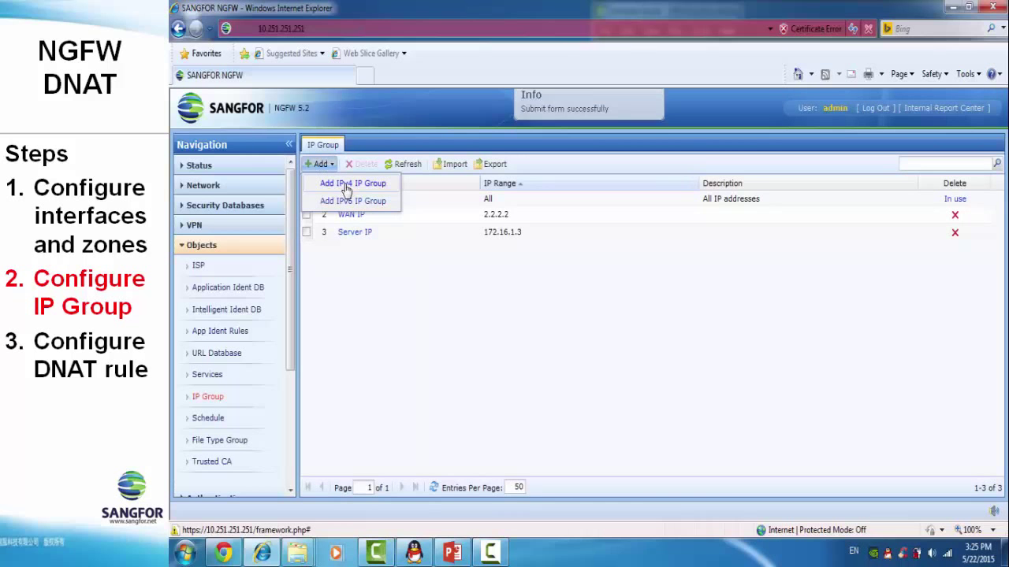
{"action": "left_click", "coordinate": [347, 186]}
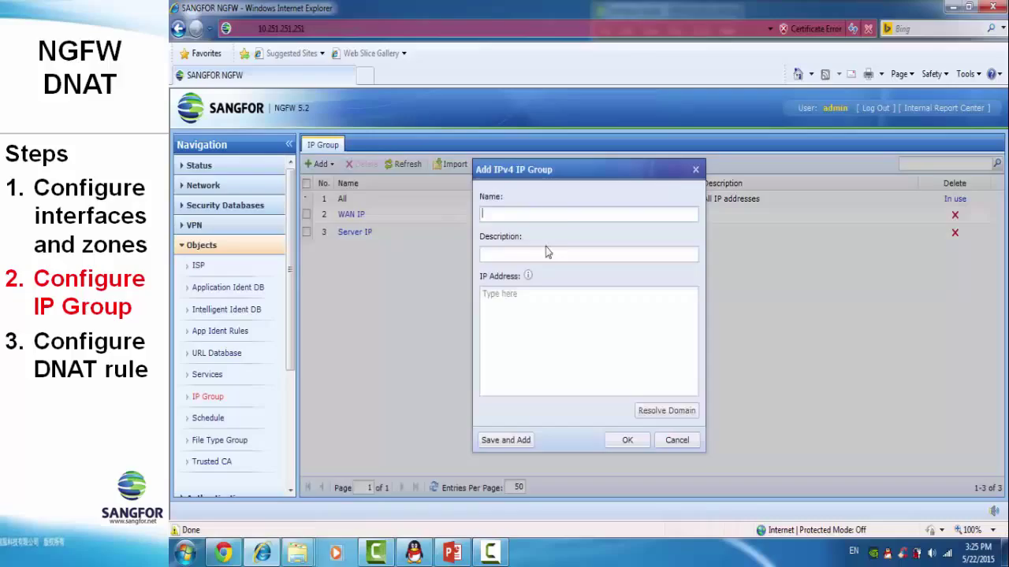
{"action": "left_click", "coordinate": [562, 219]}
{"action": "type", "text": "PC Group"}
{"action": "left_click", "coordinate": [538, 293]}
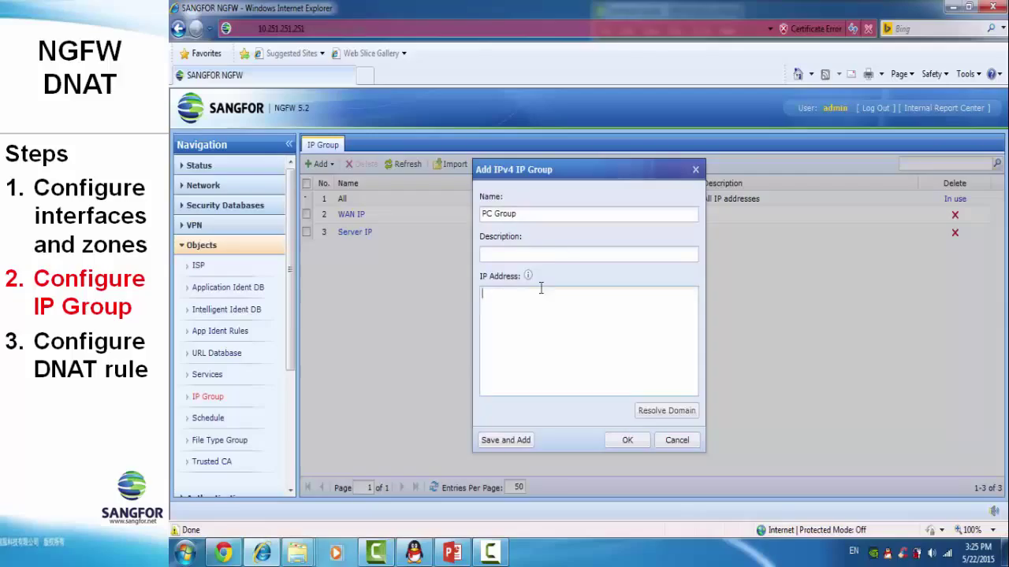
{"action": "type", "text": "192.16"}
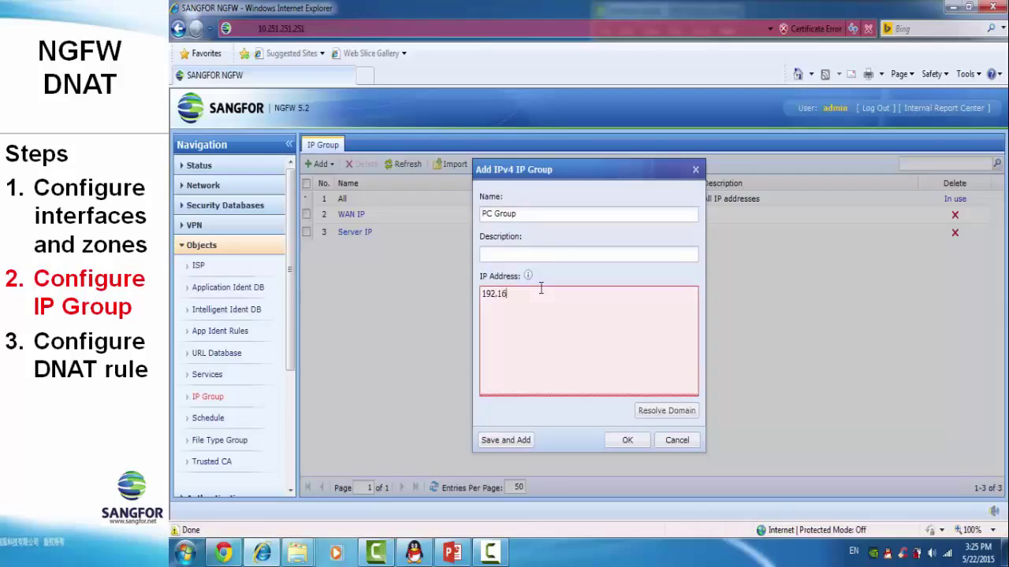
{"action": "type", "text": "8.1.0"}
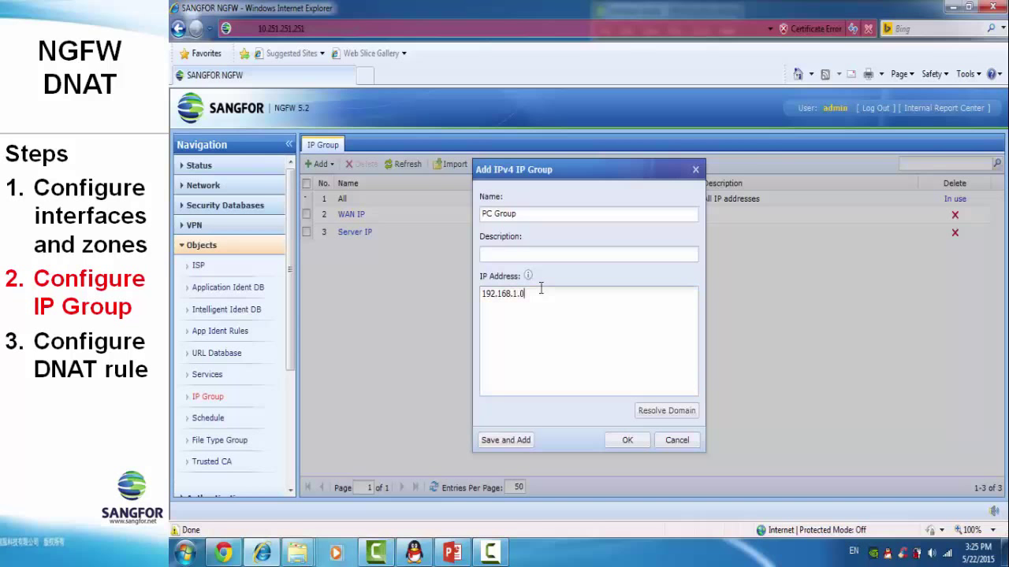
{"action": "left_click", "coordinate": [619, 443]}
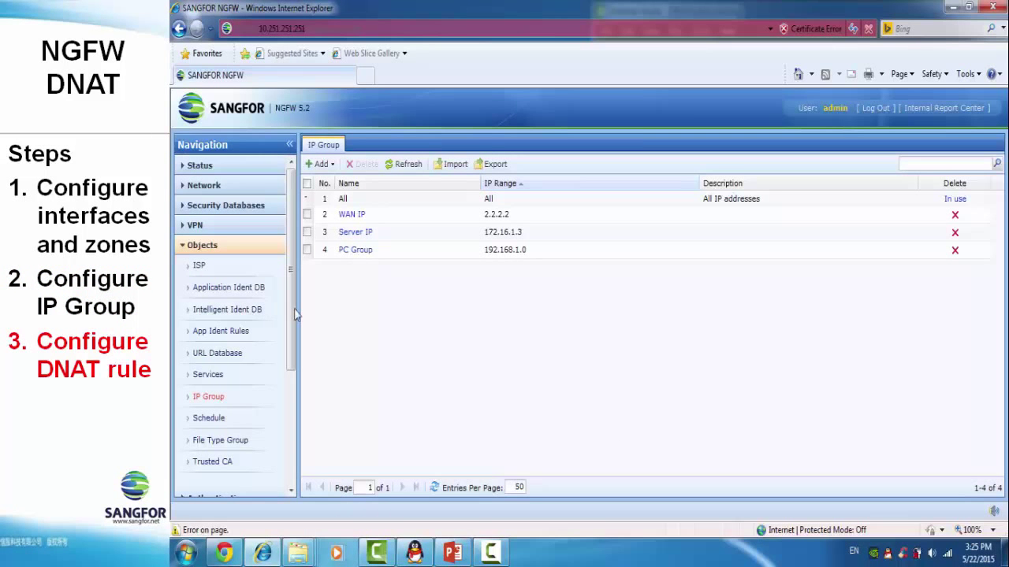
- Create an IPv4 destination NAT rule in the firewall settings, named DNAT RULE, with OutZone as its source zone
{"action": "scroll", "coordinate": [257, 386], "scroll_direction": "down", "scroll_amount": 5}
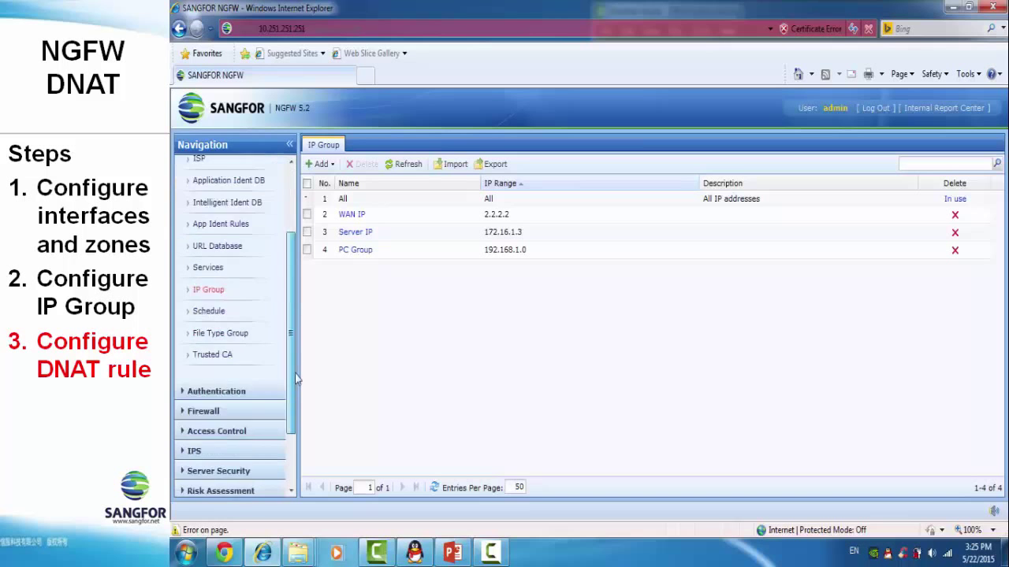
{"action": "left_click", "coordinate": [258, 387]}
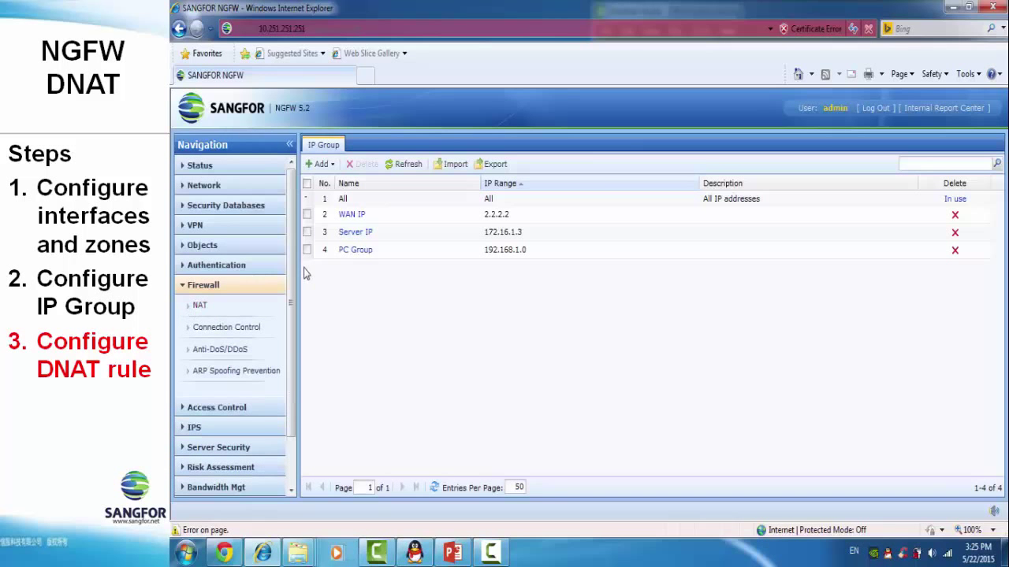
{"action": "left_click", "coordinate": [199, 307]}
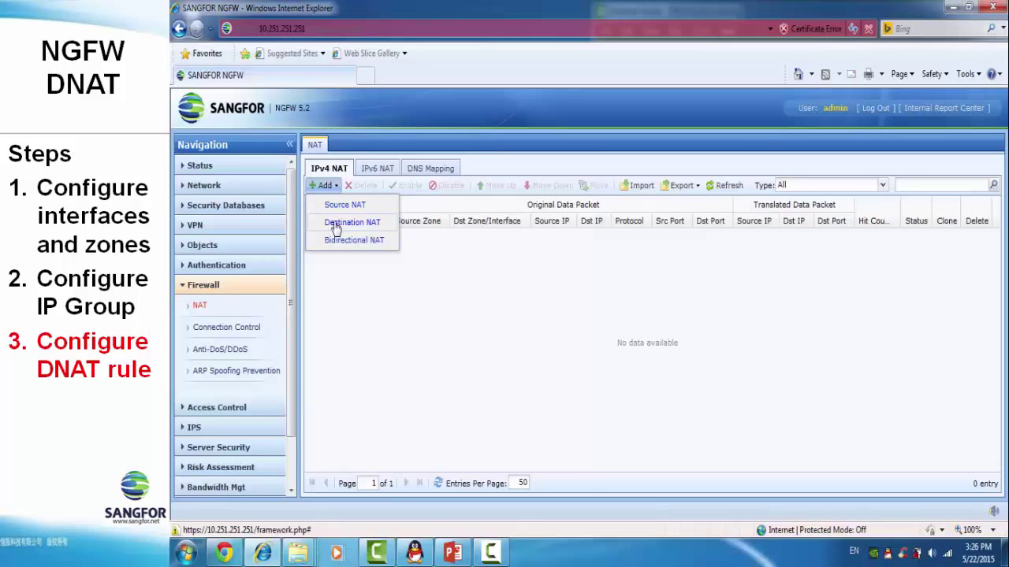
{"action": "left_click", "coordinate": [334, 227]}
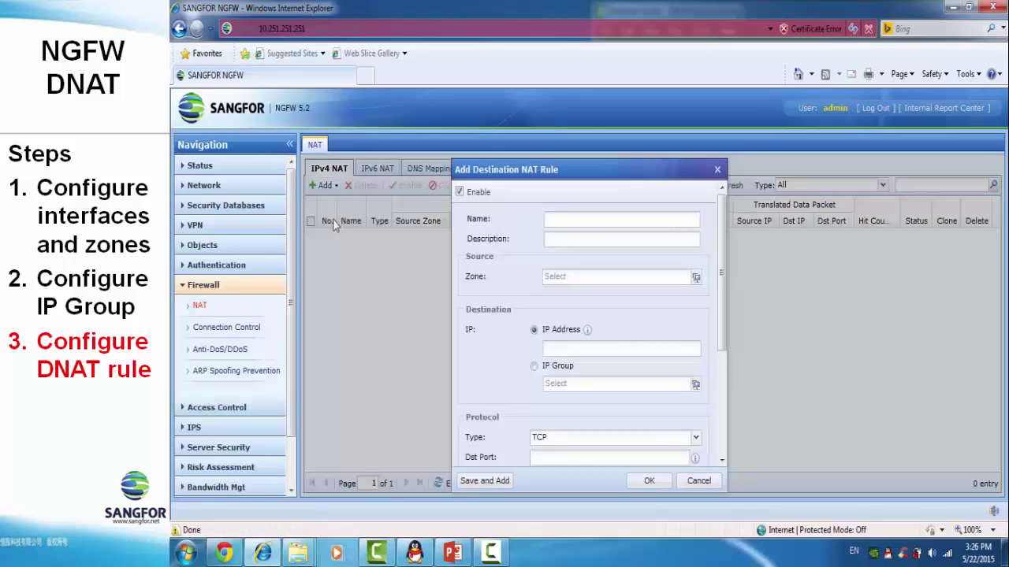
{"action": "type", "text": "DNAT RULE"}
{"action": "left_click", "coordinate": [697, 275]}
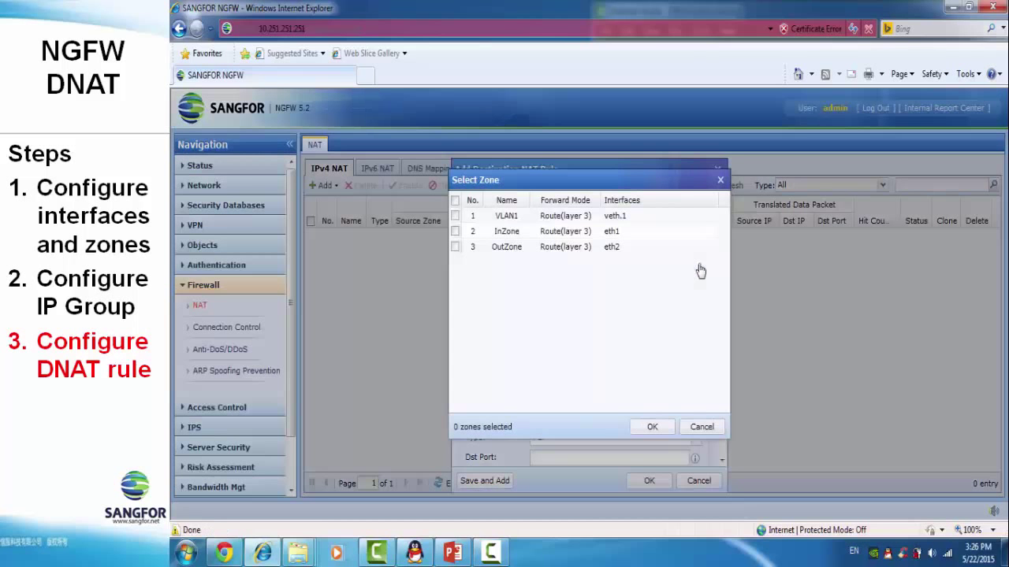
{"action": "left_click", "coordinate": [457, 248]}
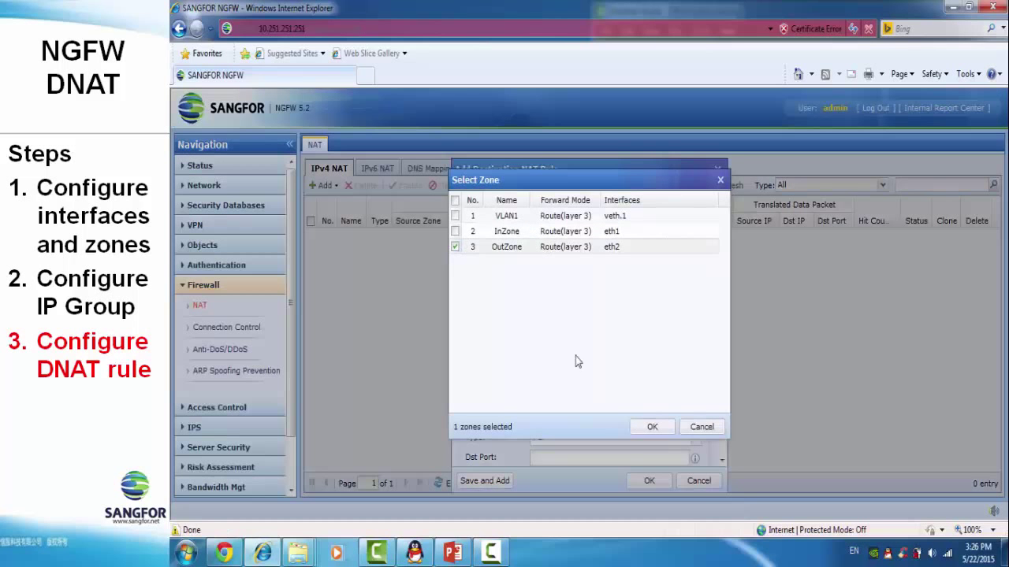
{"action": "left_click", "coordinate": [652, 427]}
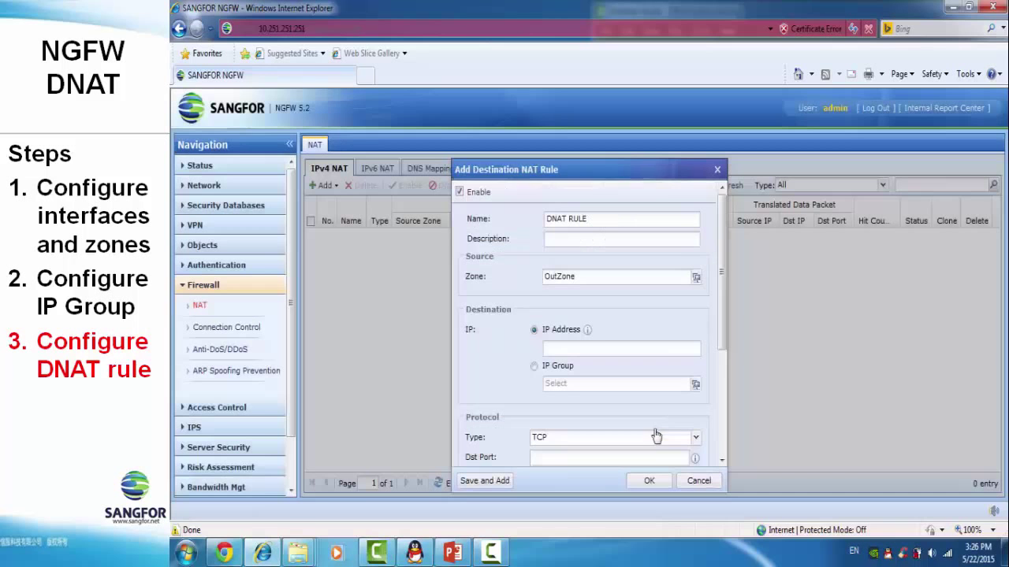
- Set the NAT rule's destination to the WAN IP group and its protocol type to All
{"action": "left_click", "coordinate": [534, 366]}
{"action": "left_click", "coordinate": [695, 386]}
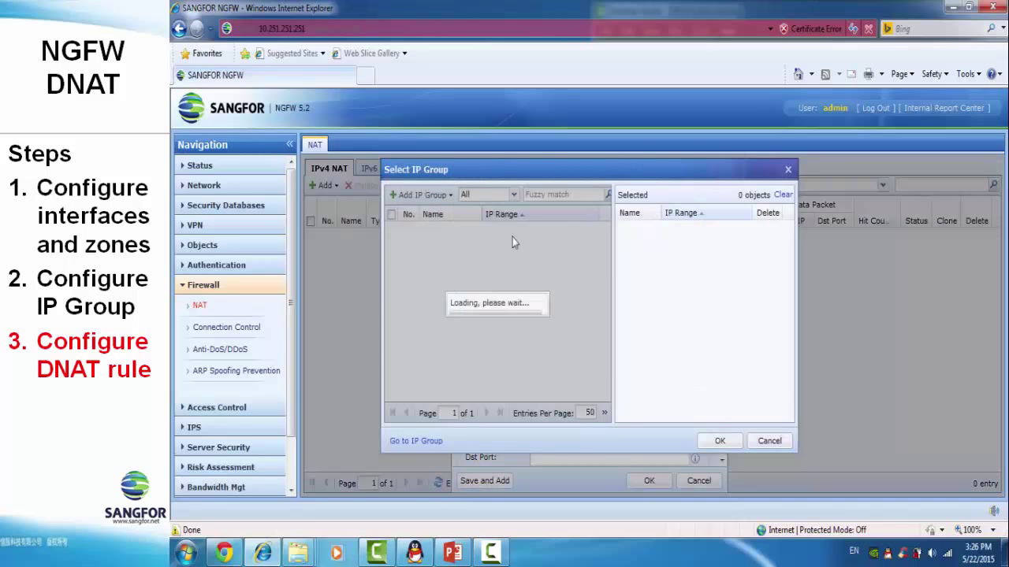
{"action": "left_click", "coordinate": [392, 254]}
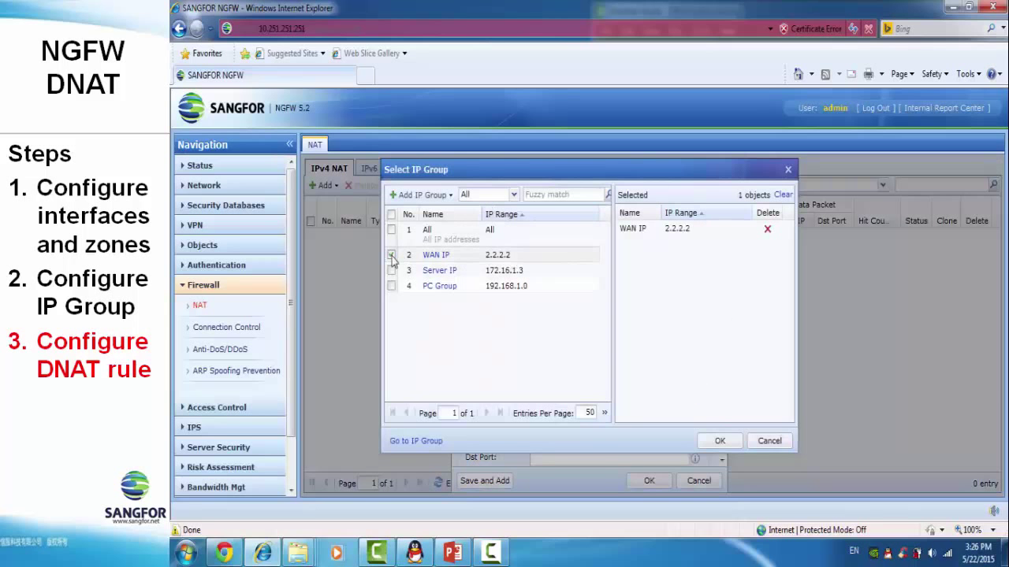
{"action": "left_click", "coordinate": [729, 451]}
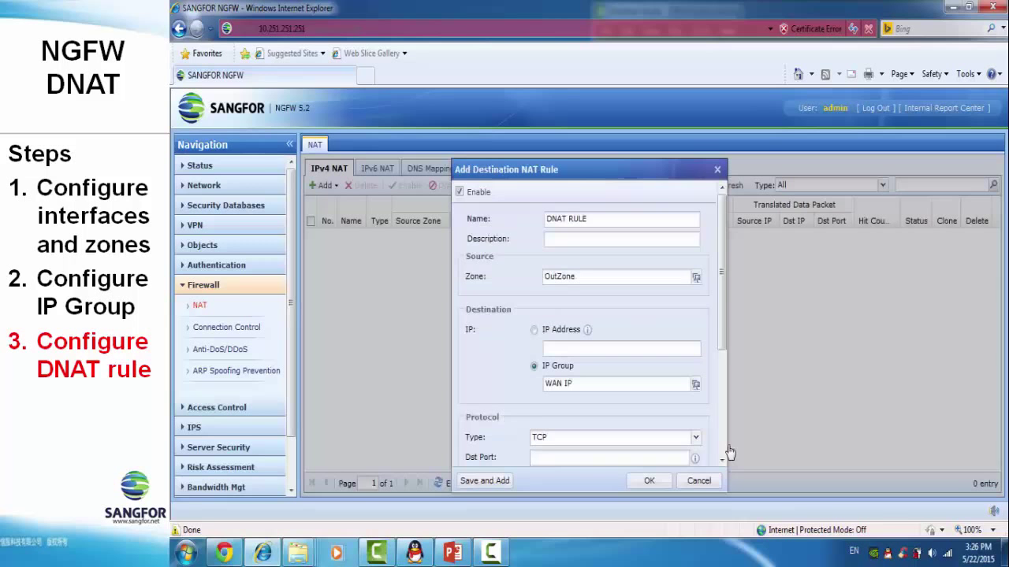
{"action": "left_click_drag", "start_coordinate": [719, 322], "coordinate": [719, 375]}
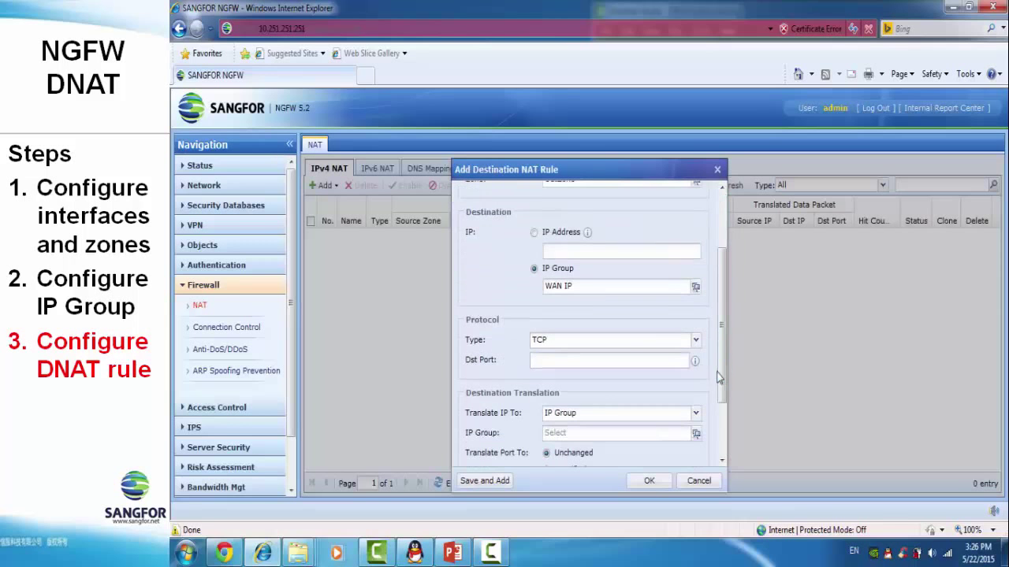
{"action": "left_click", "coordinate": [696, 341]}
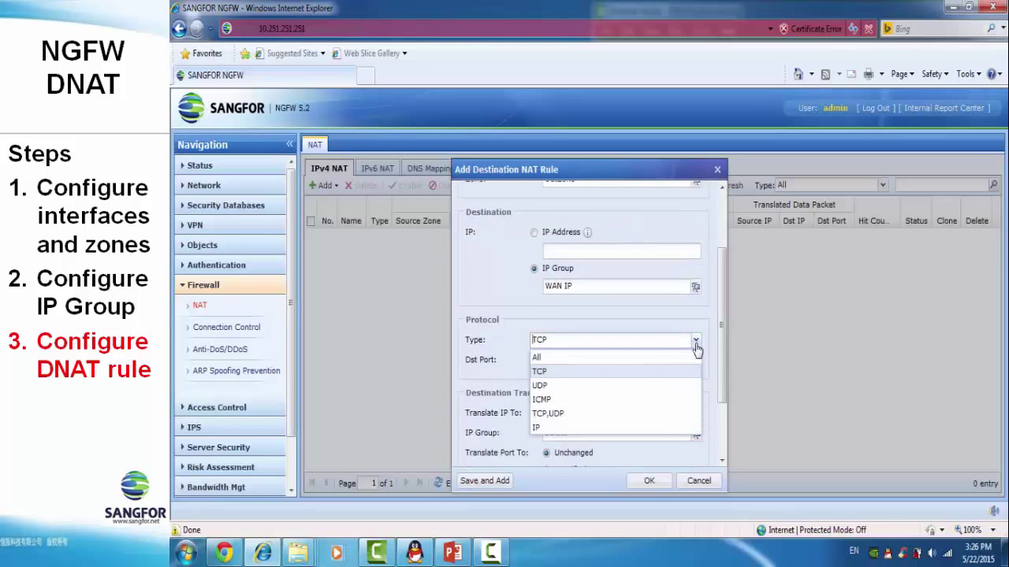
{"action": "left_click", "coordinate": [628, 360]}
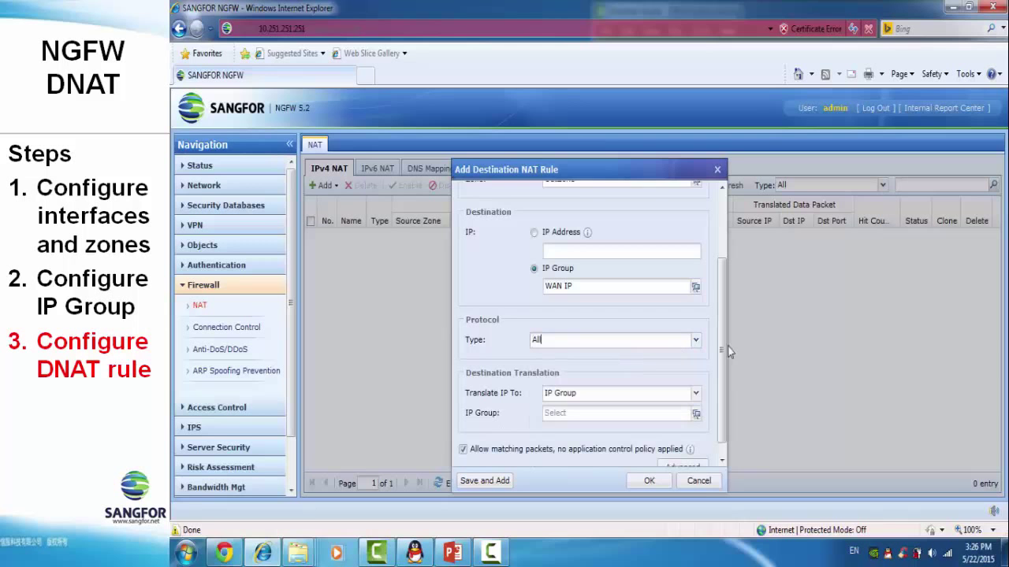
- Set the NAT rule's destination translation to the IP group Server IP
{"action": "scroll", "coordinate": [724, 353], "scroll_direction": "down", "scroll_amount": 1}
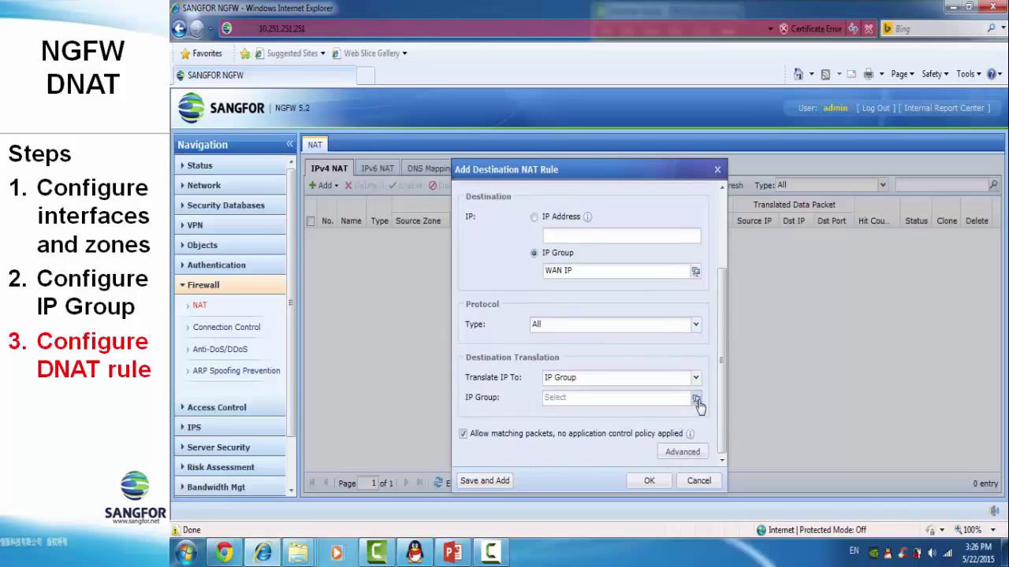
{"action": "left_click", "coordinate": [697, 400]}
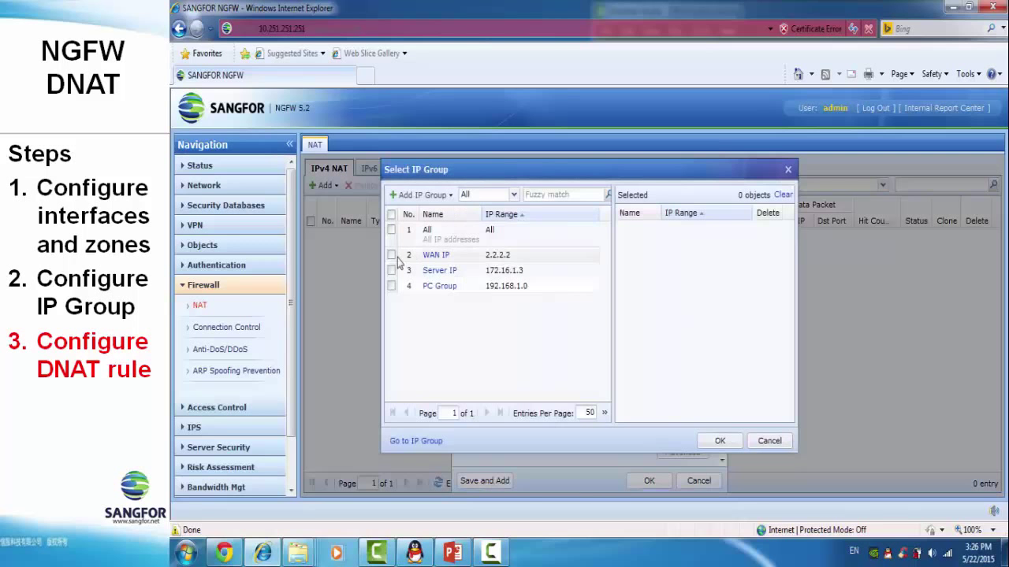
{"action": "left_click", "coordinate": [391, 270]}
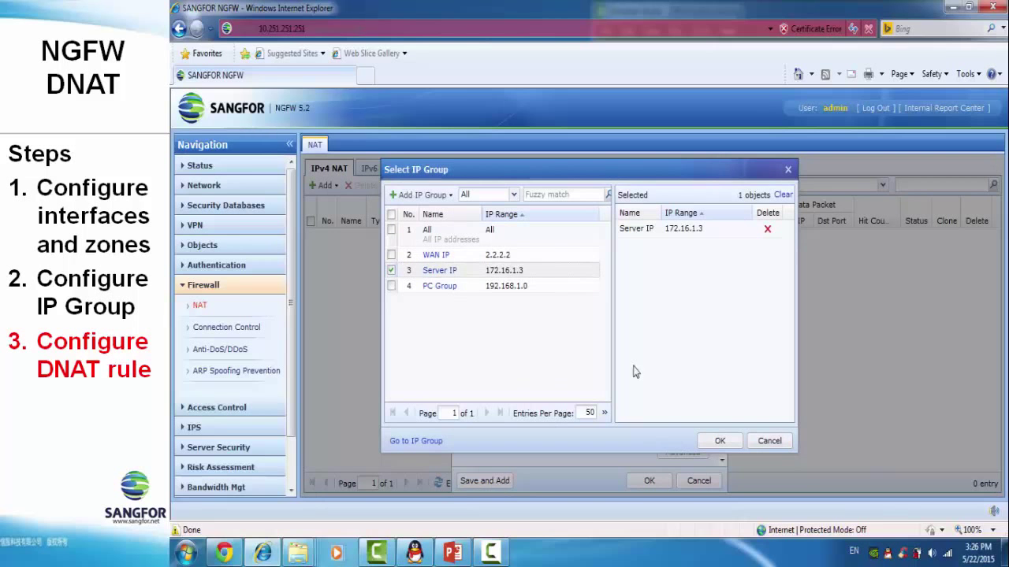
{"action": "left_click", "coordinate": [720, 442]}
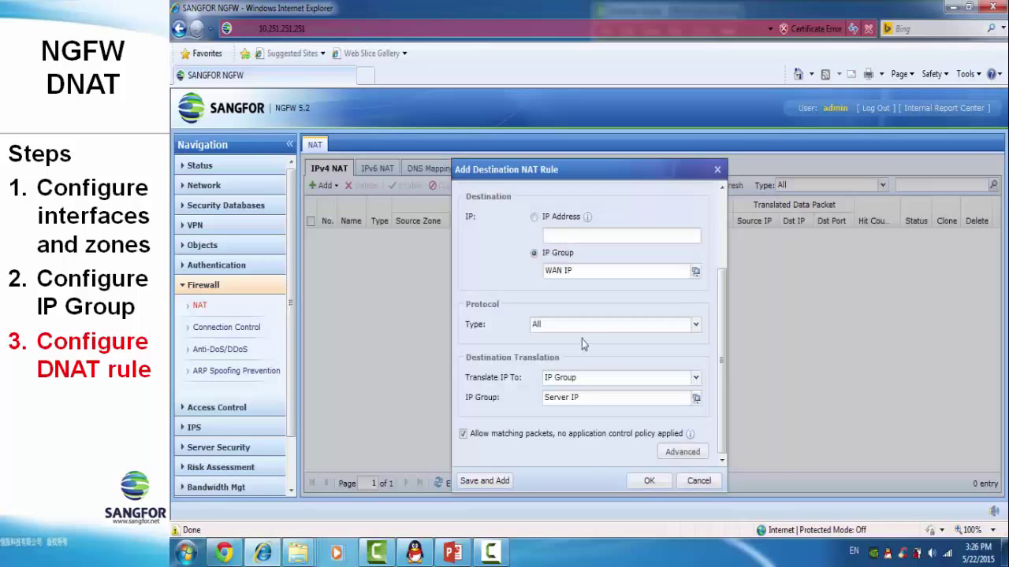
{"action": "left_click", "coordinate": [695, 379]}
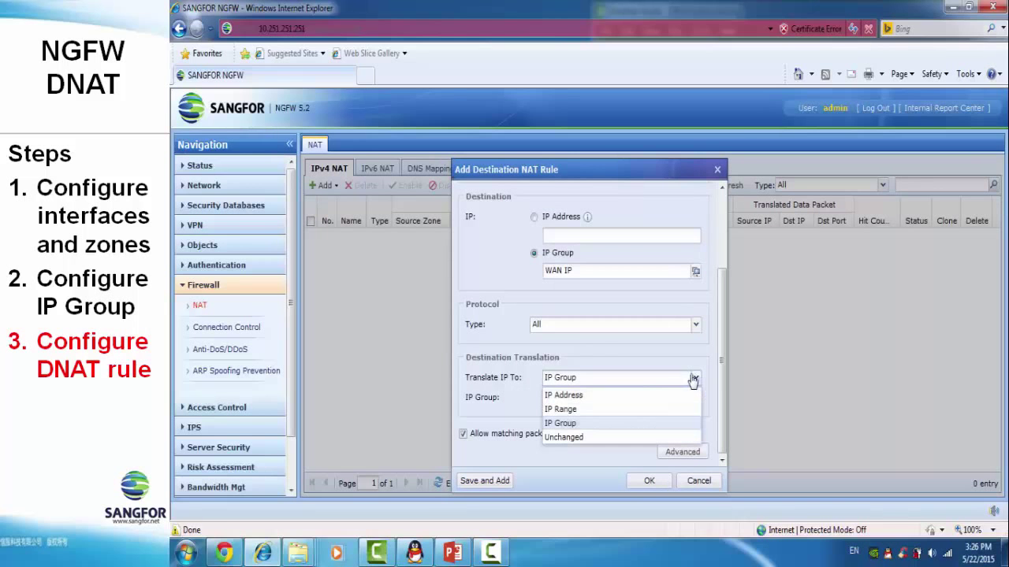
{"action": "left_click", "coordinate": [573, 426]}
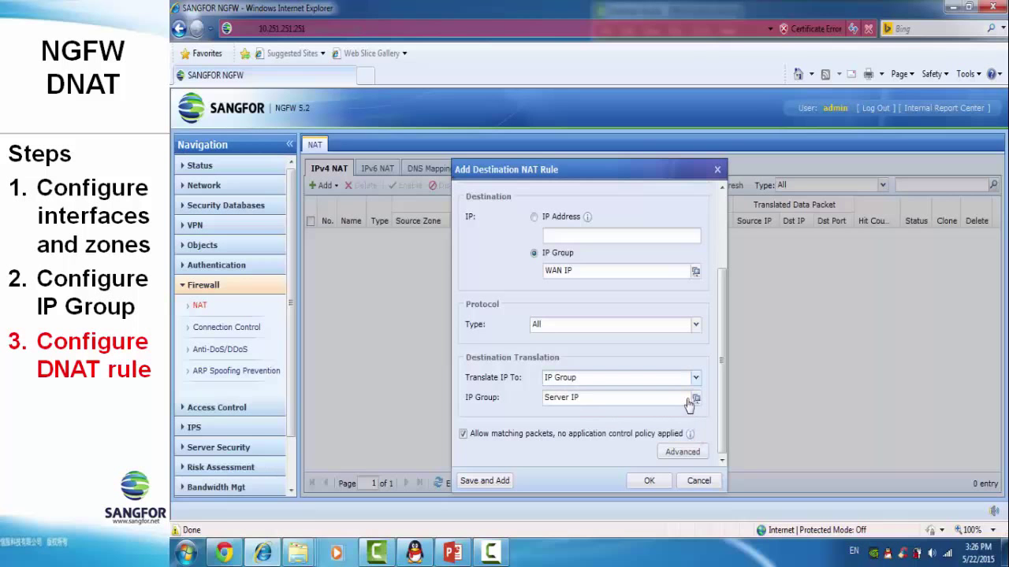
- Accept the rule's advanced settings with source IP group All and save the destination NAT rule
{"action": "left_click", "coordinate": [668, 454]}
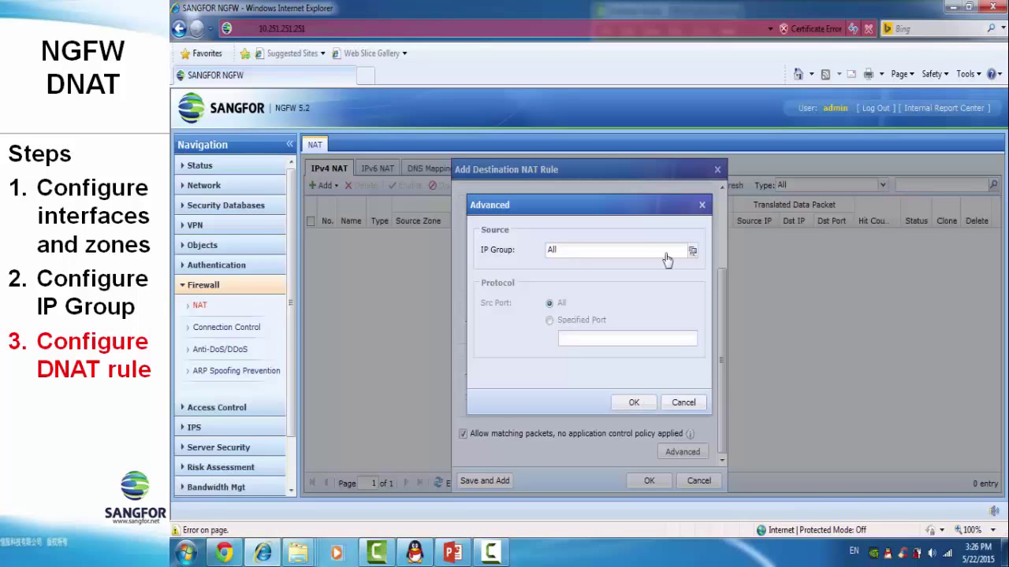
{"action": "left_click", "coordinate": [632, 405]}
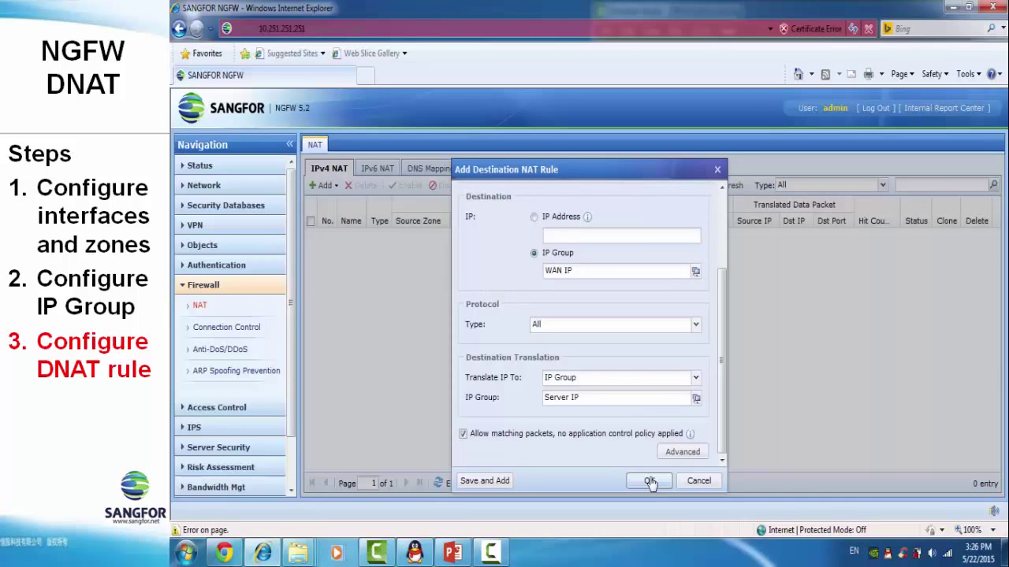
{"action": "left_click", "coordinate": [650, 481]}
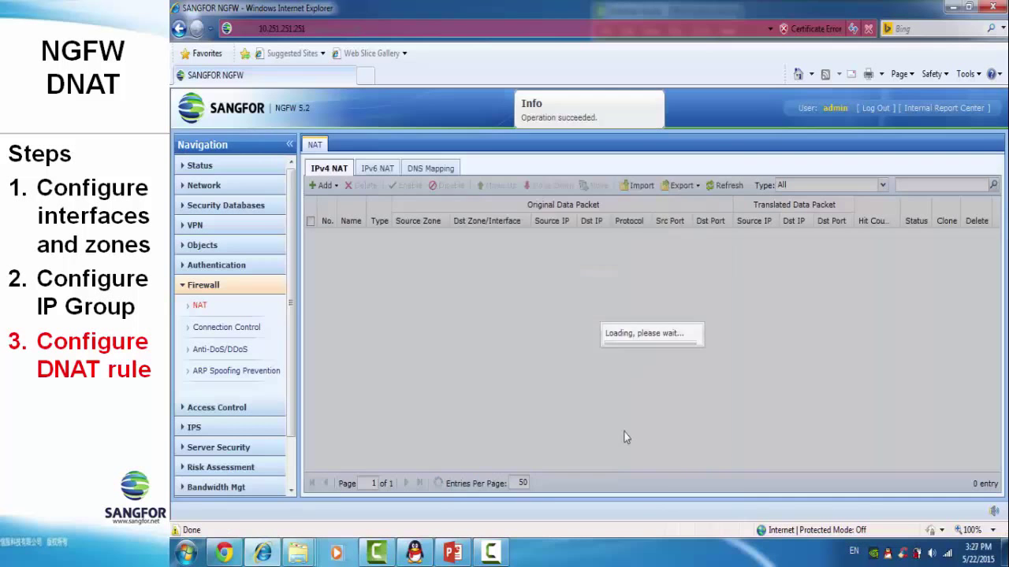